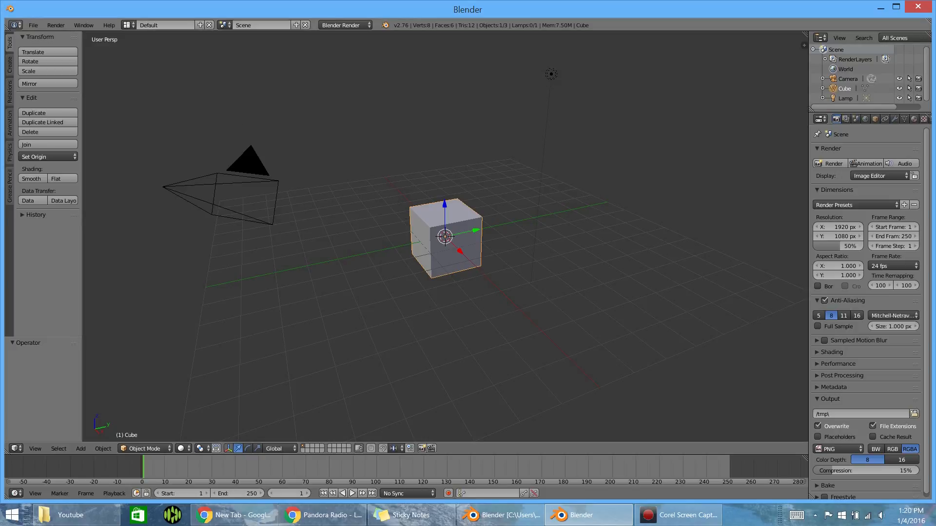
- Review the render settings of the finished example scene Vid1Ex.blend and return to the new default scene
left_click_drag(1, 10, 649, 1)
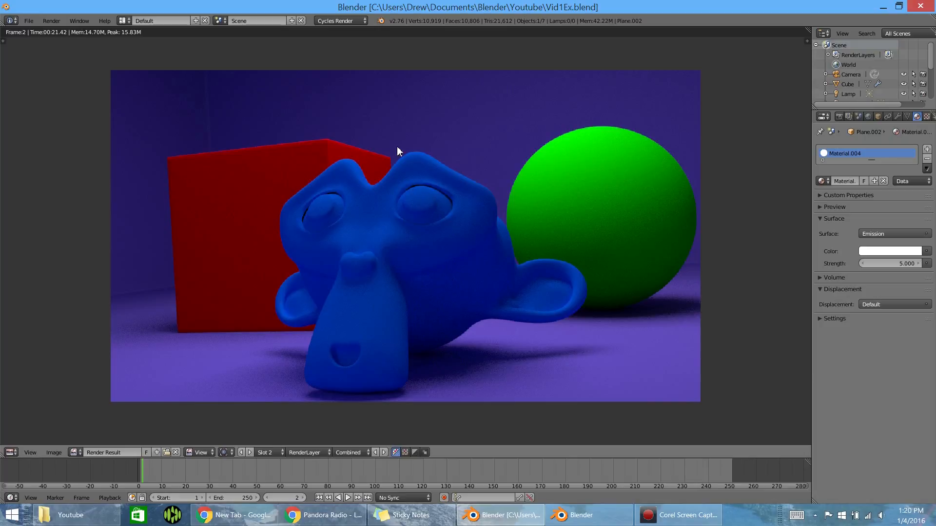
left_click(838, 117)
scroll(864, 219, "down", 5)
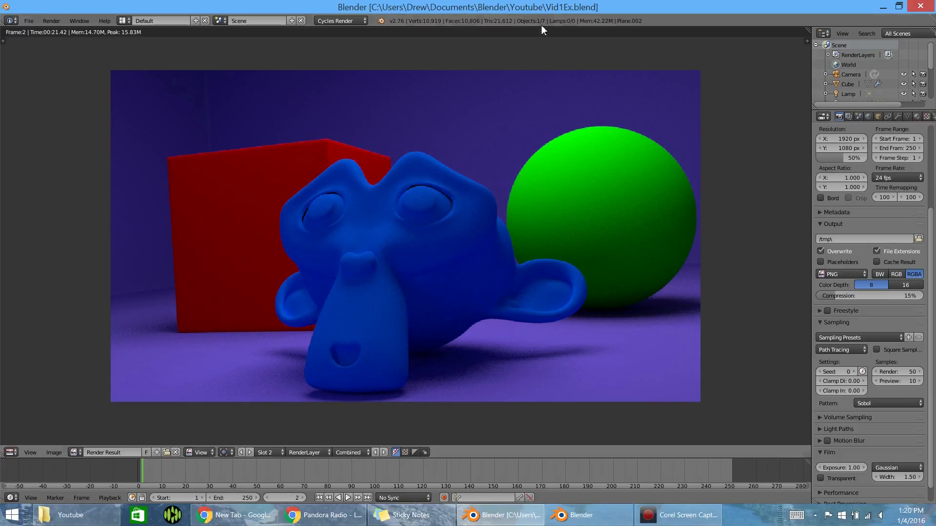
left_click_drag(542, 6, 0, 1)
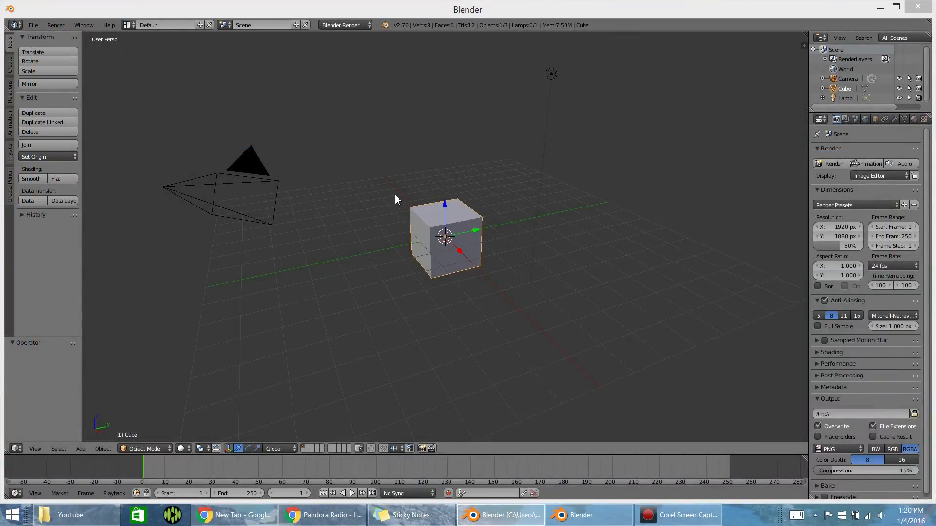
- Switch the 3D view to orthographic projection and frame the default cube
left_click(429, 229)
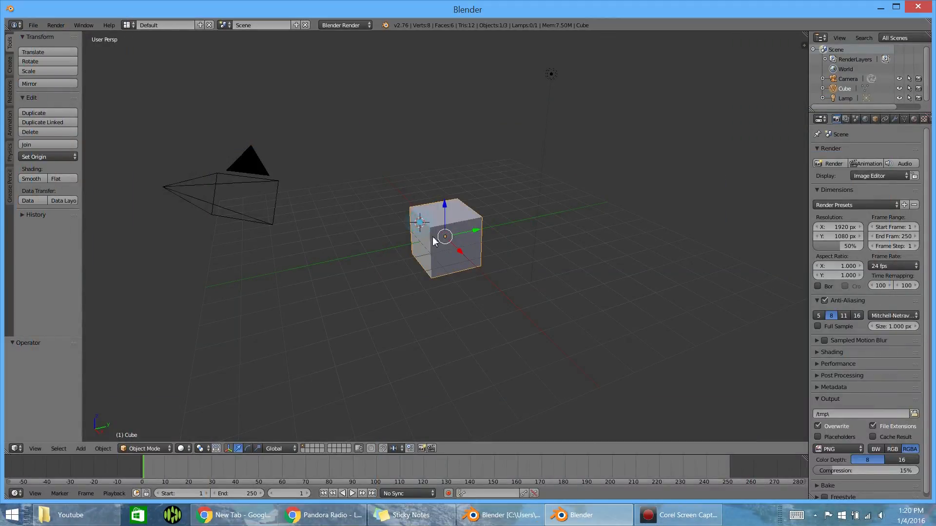
scroll(438, 237, "down", 1)
scroll(440, 239, "up", 2)
key("KP_5")
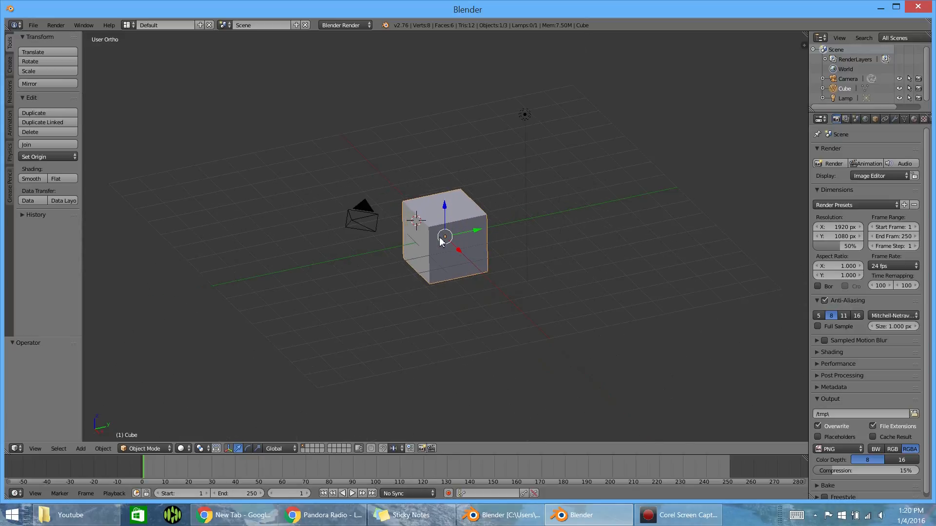
scroll(441, 239, "up", 1)
scroll(441, 238, "down", 1)
scroll(441, 237, "up", 1)
scroll(442, 237, "down", 1)
scroll(441, 236, "up", 1)
middle_click_drag(438, 232, 406, 228)
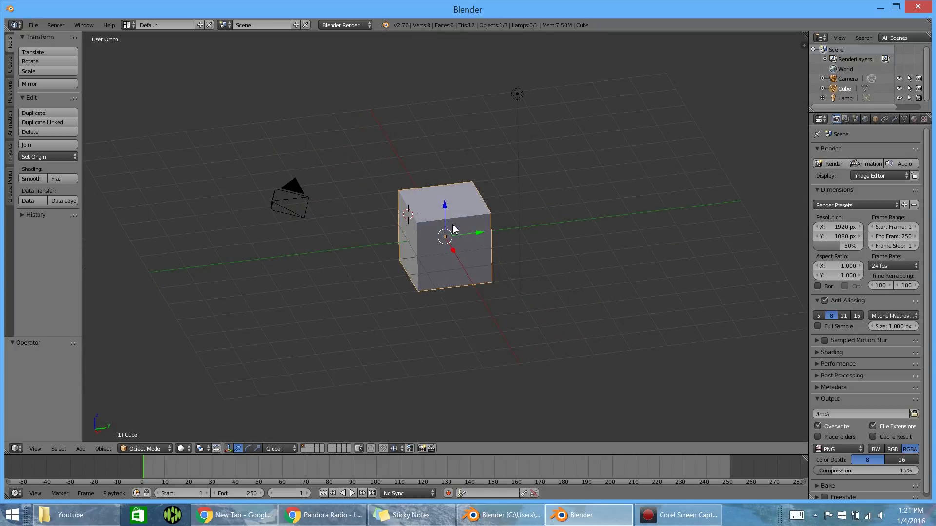
scroll(467, 237, "up", 3)
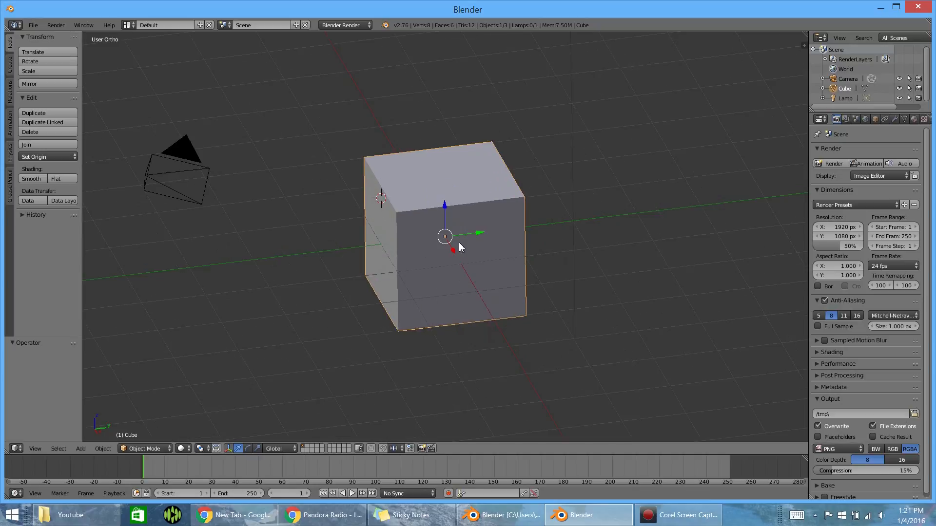
middle_click_drag(458, 248, 503, 232)
- Move the cube up 1 unit along the global Z axis
key("g")
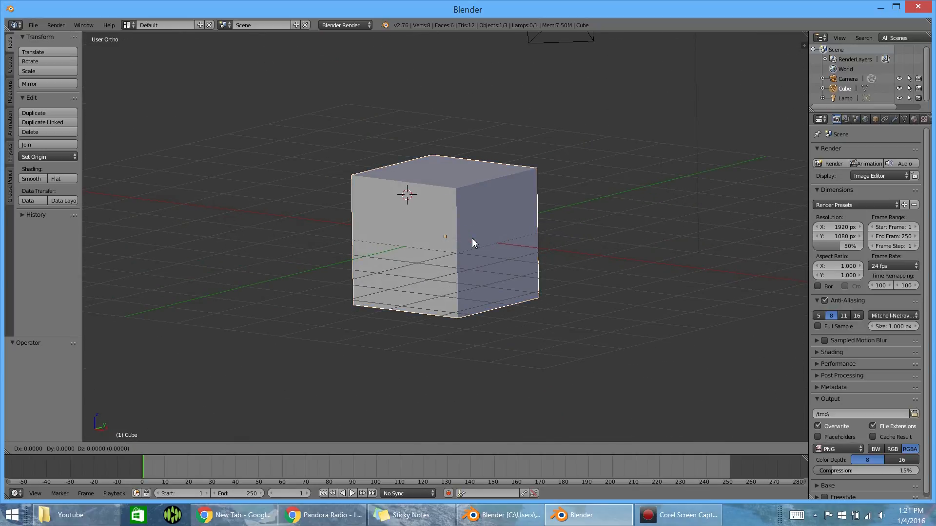
key("z")
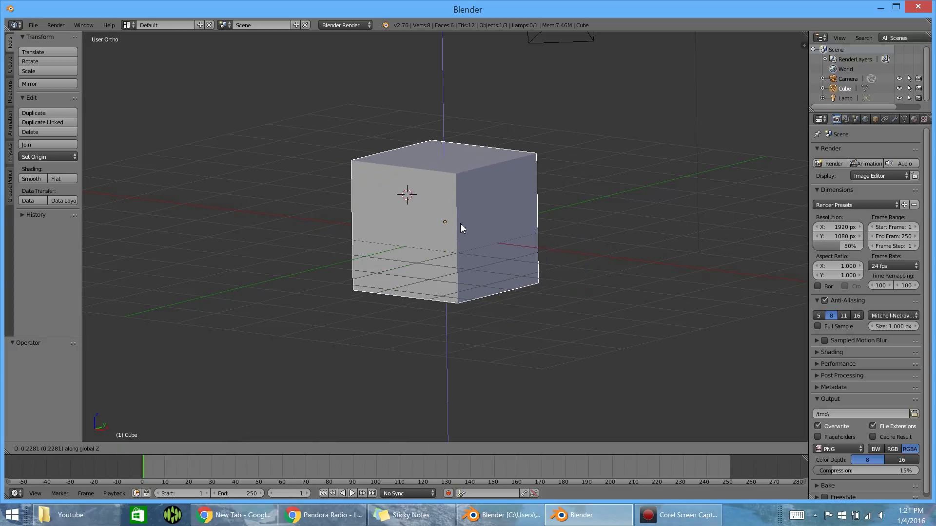
key("1")
key("Return")
middle_click_drag(437, 211, 460, 203)
scroll(446, 237, "up", 3)
scroll(446, 238, "down", 2)
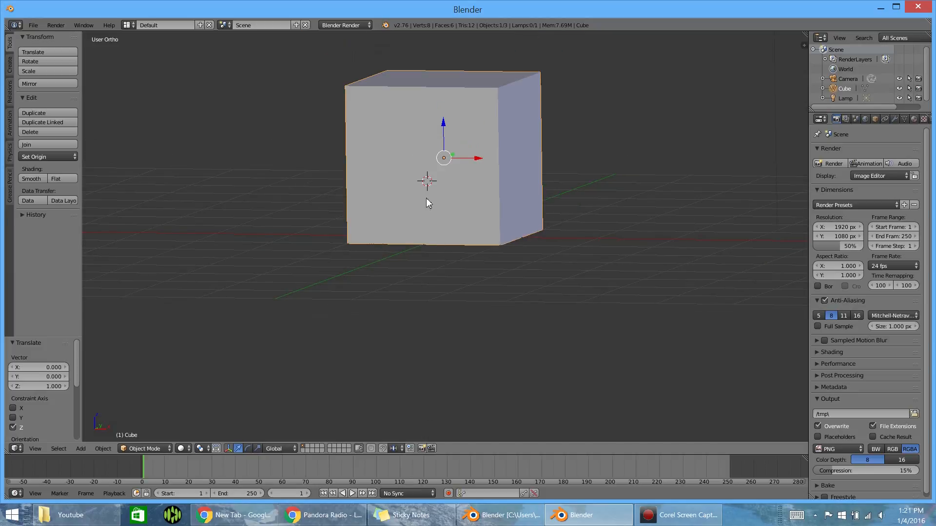
middle_click_drag(449, 164, 393, 250)
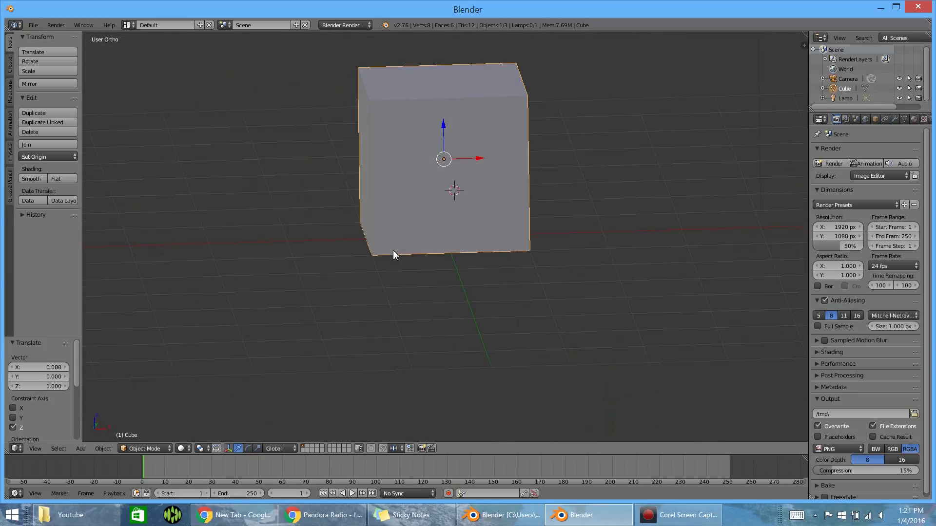
middle_click_drag(448, 243, 374, 222)
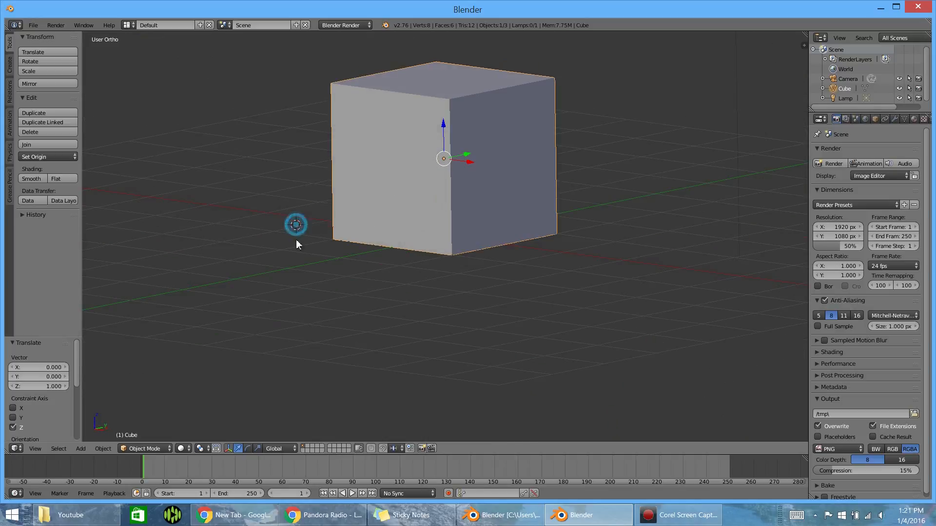
- Place the 3D cursor away from the cube and snap it back to the scene center
left_click(640, 186)
key("shift+s")
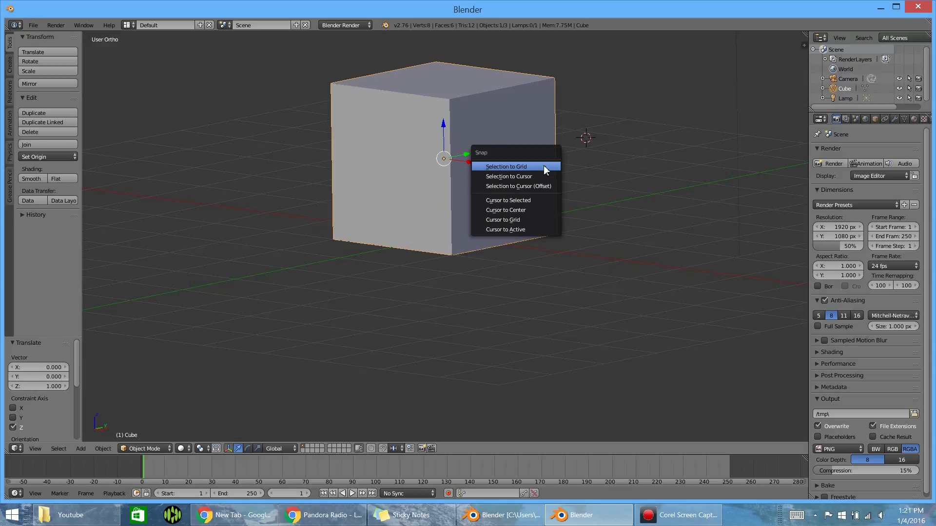
left_click(498, 212)
- Add a plane mesh at the scene center and scale it up by a factor of 10
middle_click_drag(510, 209, 459, 259)
key("shift+a")
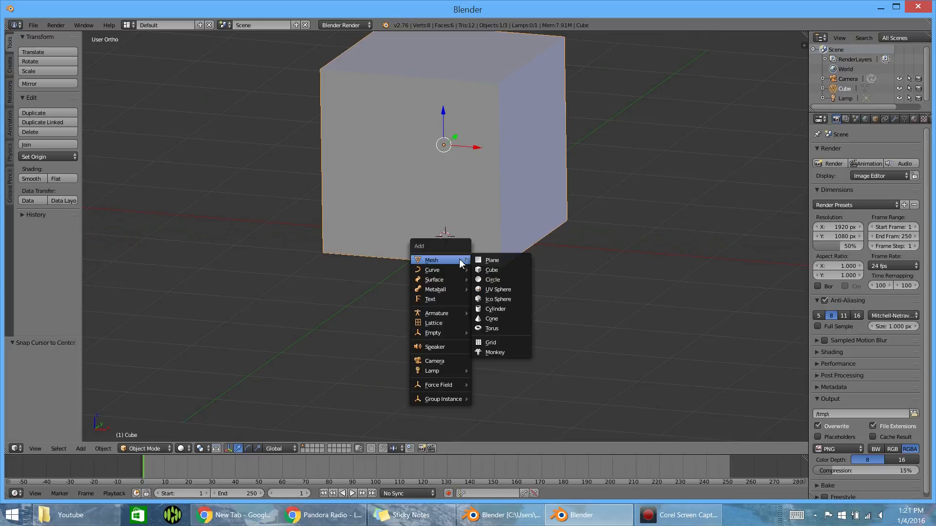
left_click(494, 262)
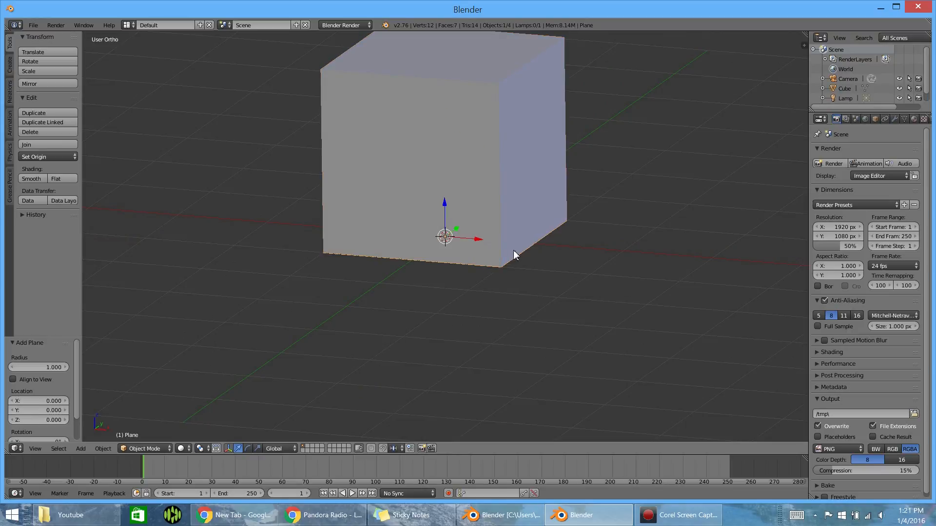
key("s")
key("1")
key("0")
key("Return")
scroll(458, 185, "down", 5)
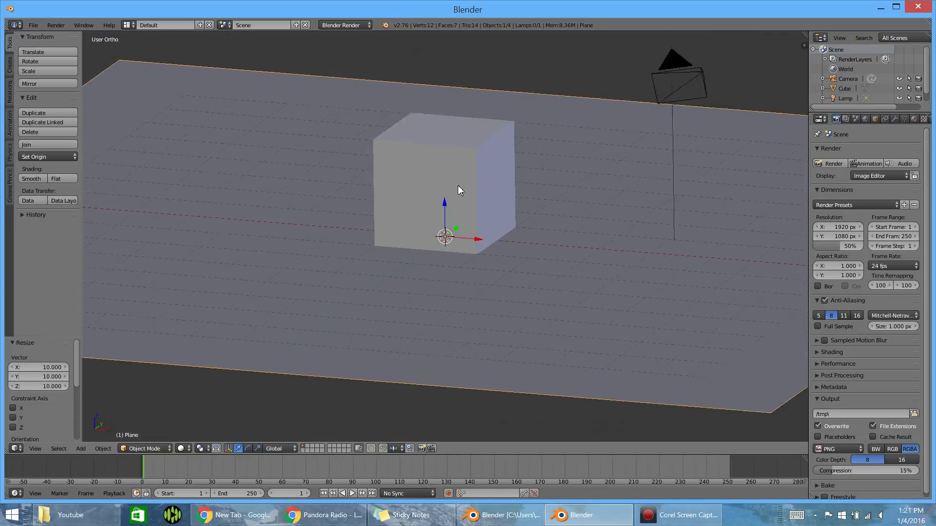
- In Edit Mode, extrude two adjacent edges of the plane upward about 6 units along Z to form two walls
scroll(455, 189, "up", 3)
scroll(455, 189, "down", 2)
middle_click_drag(429, 177, 477, 188)
scroll(421, 172, "up", 2)
scroll(423, 169, "down", 5)
key("Tab")
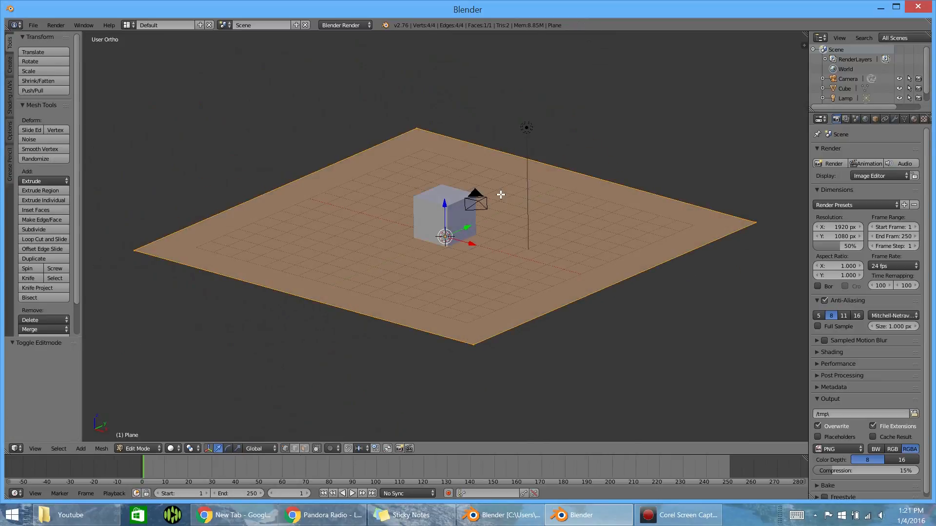
right_click(755, 223)
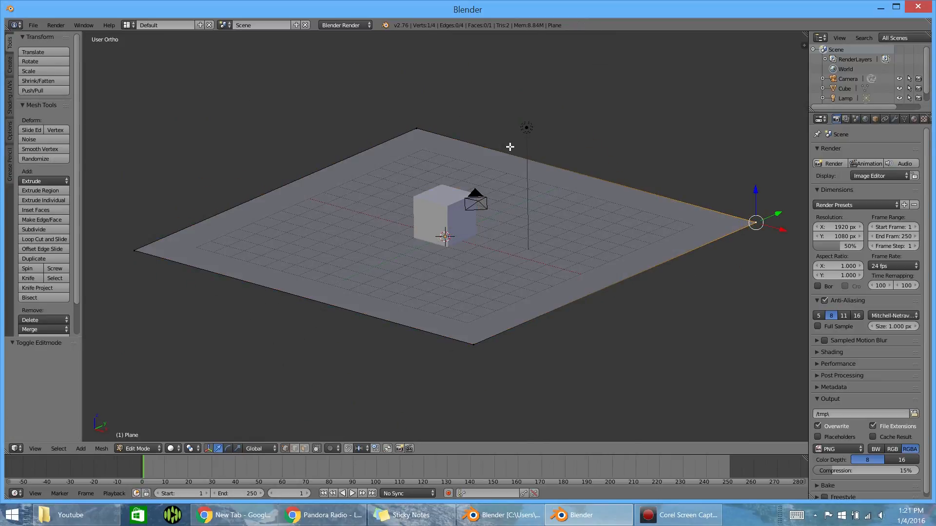
right_click(416, 128)
right_click(135, 250, "shift")
middle_click_drag(334, 203, 633, 142)
middle_click_drag(571, 190, 531, 192)
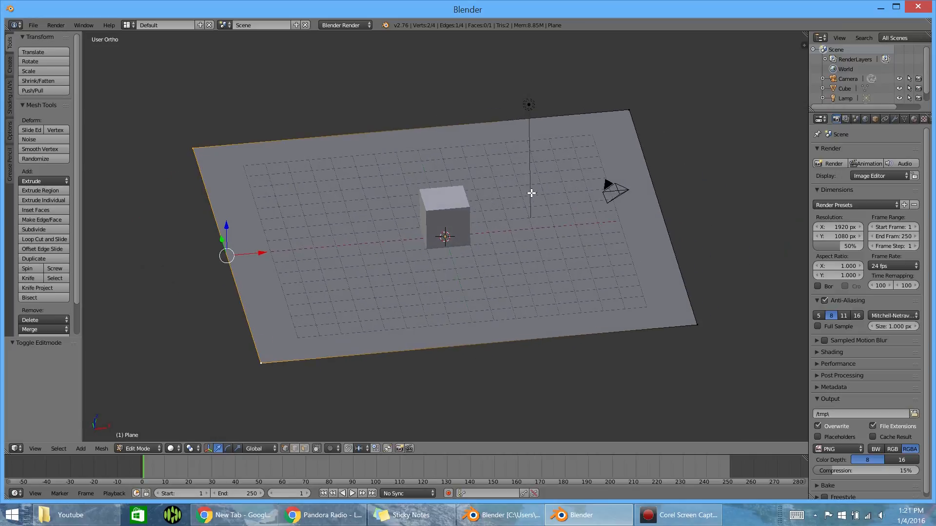
right_click(629, 110, "shift")
middle_click_drag(469, 249, 439, 239)
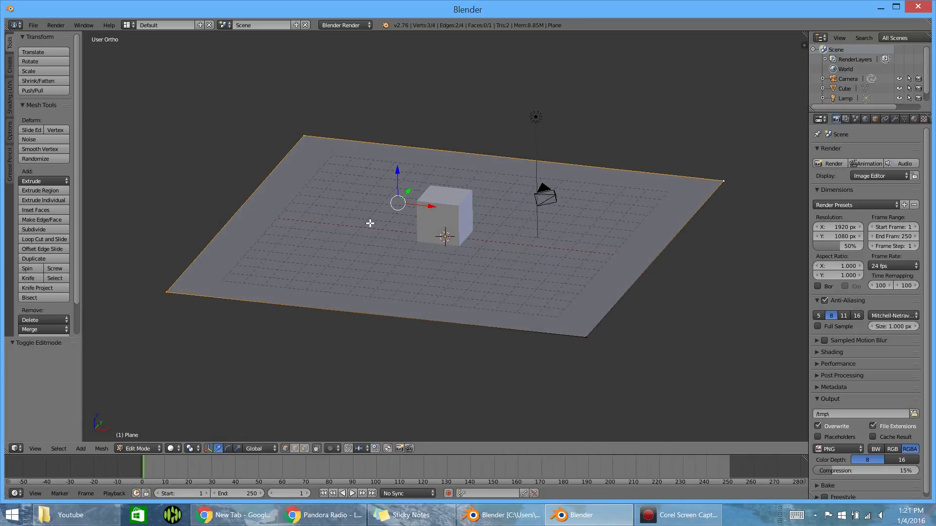
key("e")
key("z")
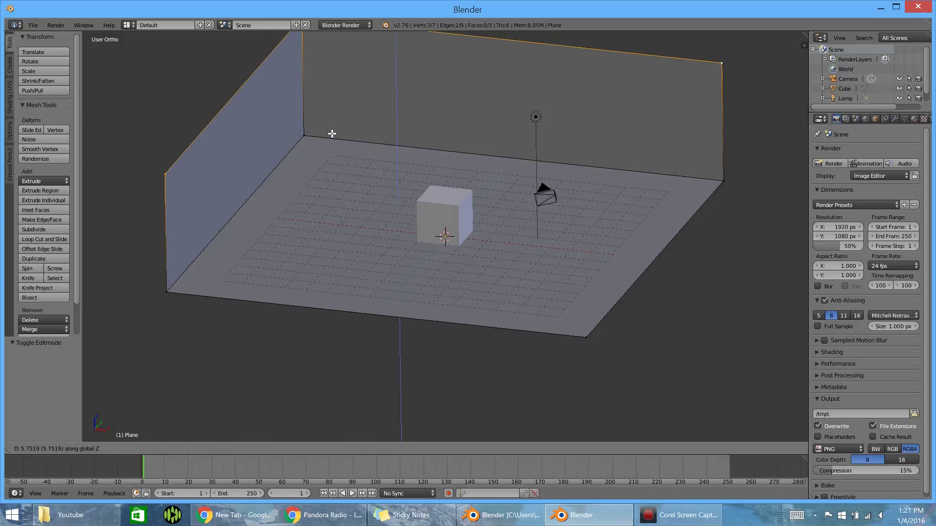
left_click(335, 129)
middle_click_drag(362, 188, 326, 182)
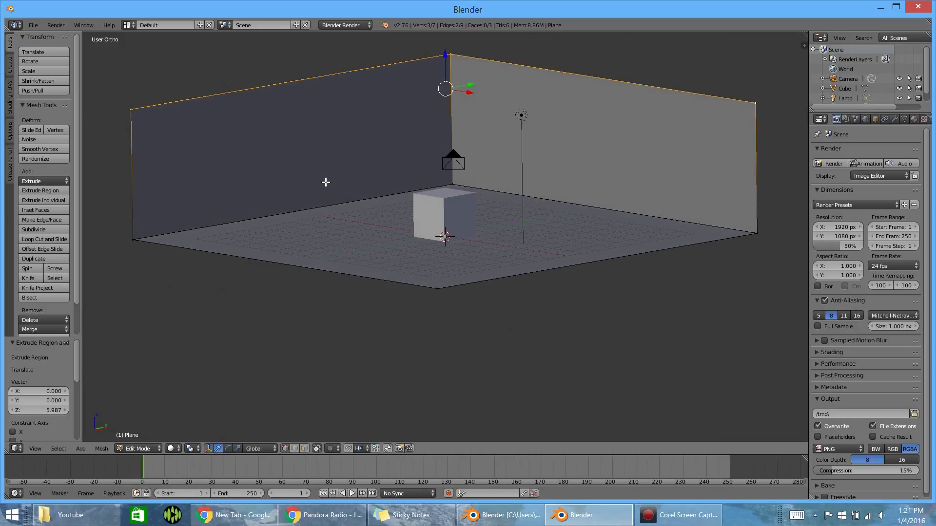
- Add a Subdivision Surface modifier to the plane with the walls
left_click(894, 119)
left_click(834, 152)
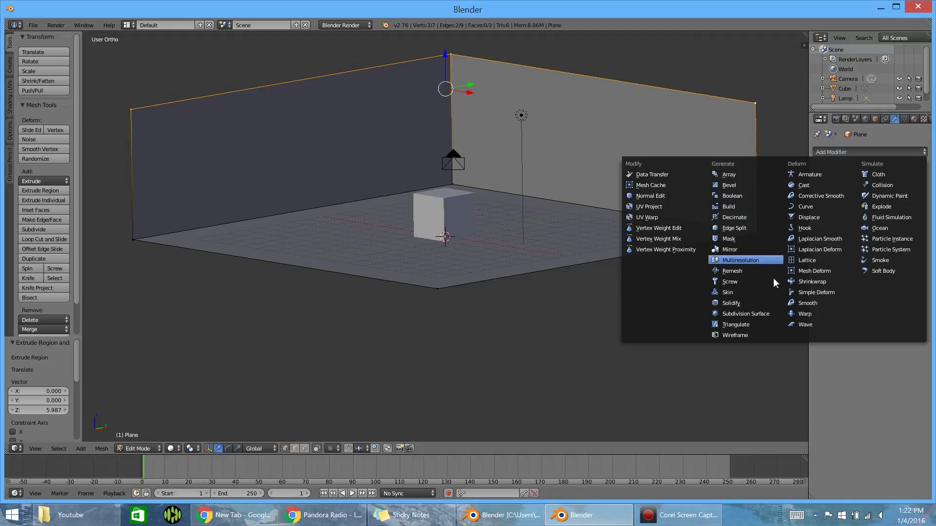
left_click(746, 315)
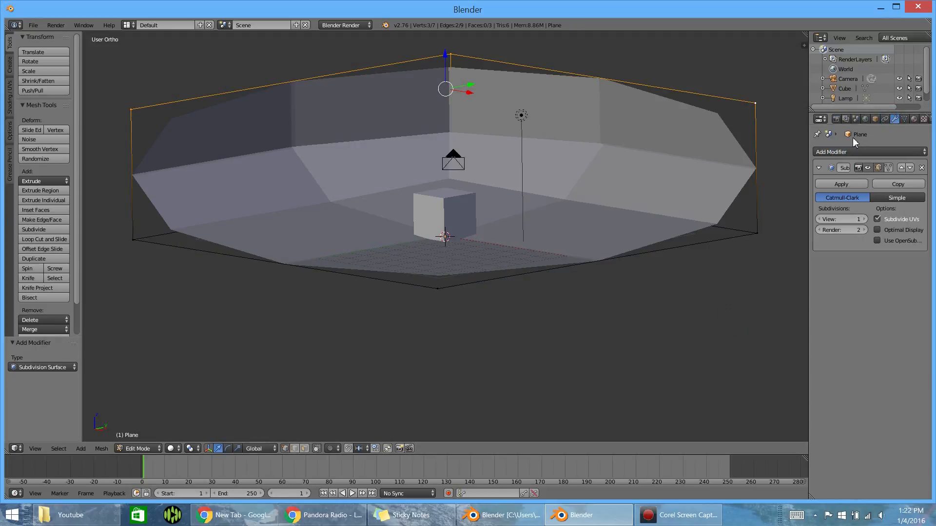
left_click(830, 152)
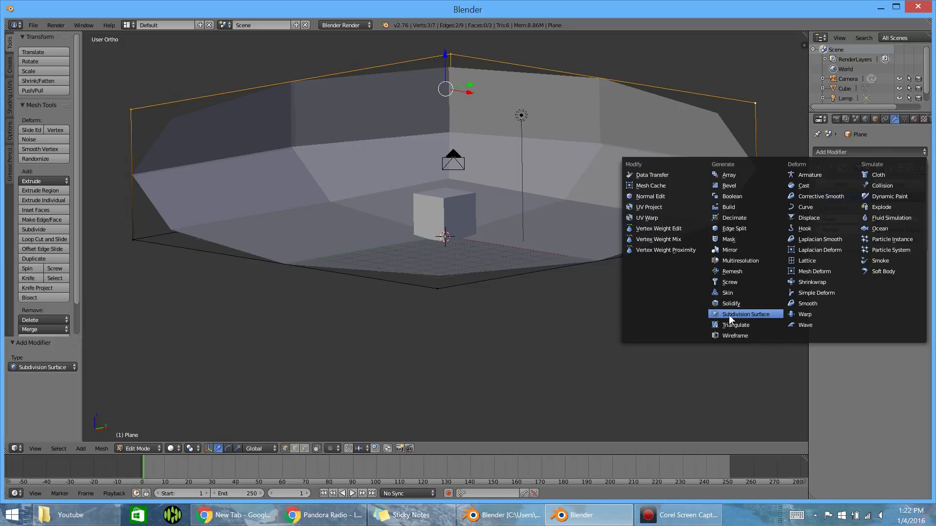
middle_click_drag(341, 180, 366, 209)
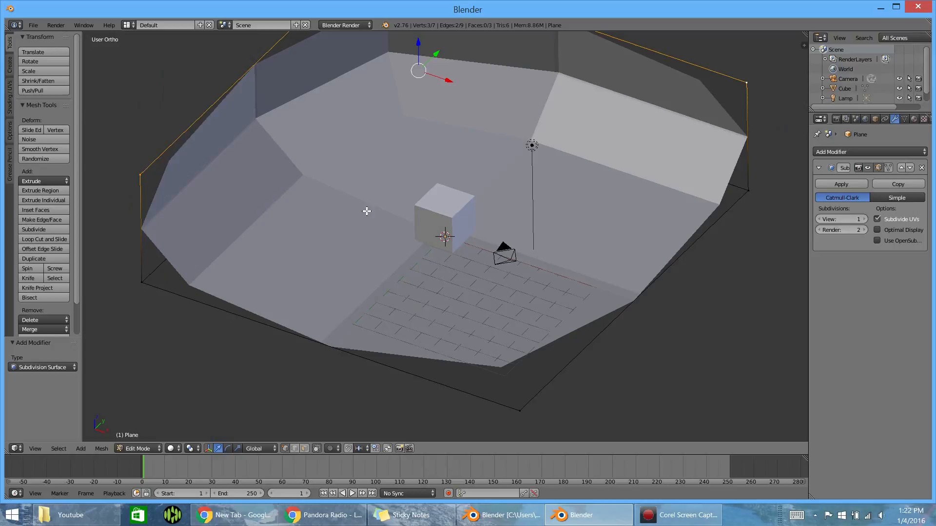
- Try viewport subdivision levels up to 4 on the modifier and return the level to 1
left_click(864, 219)
left_click(865, 219)
left_click(864, 219)
left_click(820, 219)
left_click(820, 219)
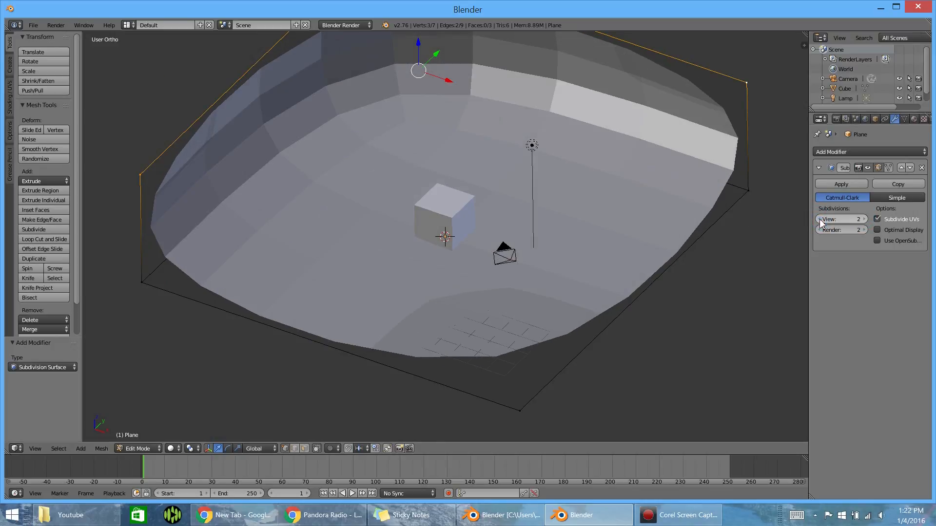
left_click(819, 219)
- Add a loop cut across the back wall and floor, sliding it close to the side wall's corner
scroll(585, 224, "down", 1)
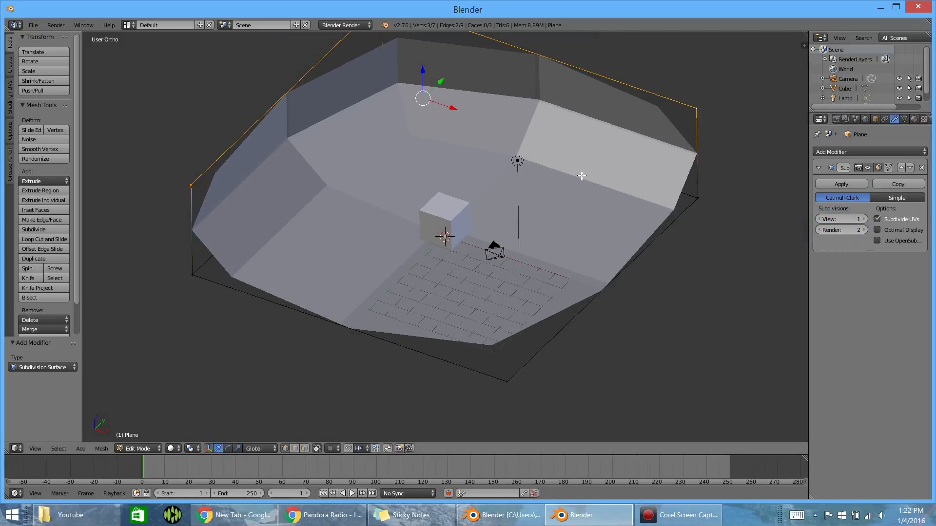
scroll(581, 176, "down", 2)
middle_click_drag(442, 162, 437, 143)
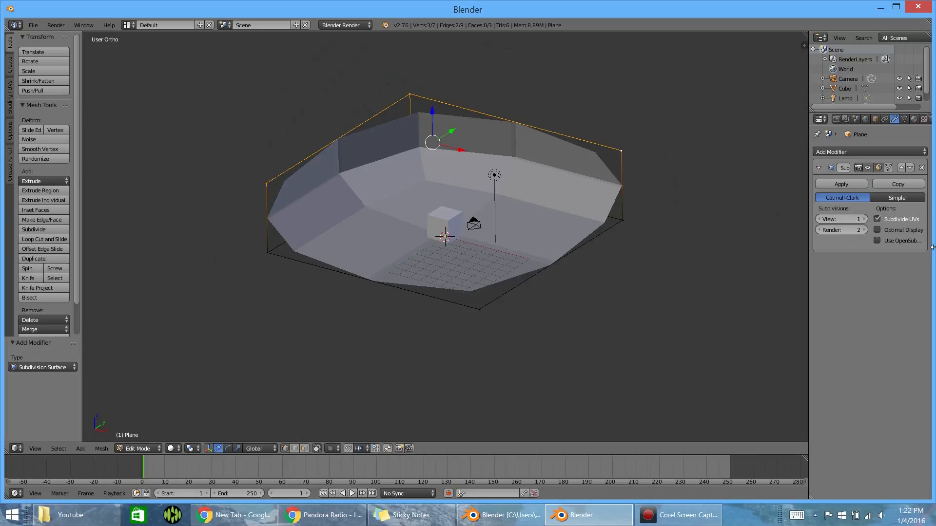
scroll(515, 202, "up", 2)
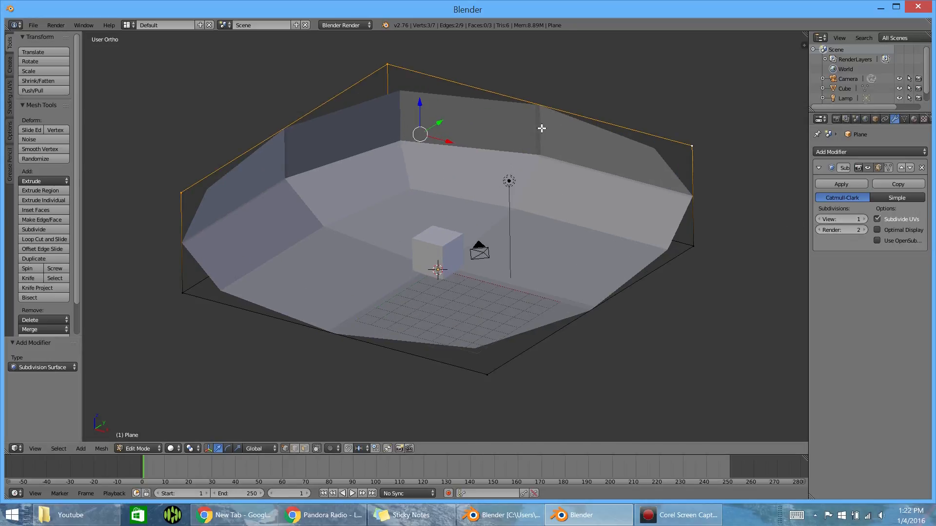
middle_click_drag(345, 255, 362, 220)
middle_click_drag(468, 224, 522, 104)
key("ctrl+r")
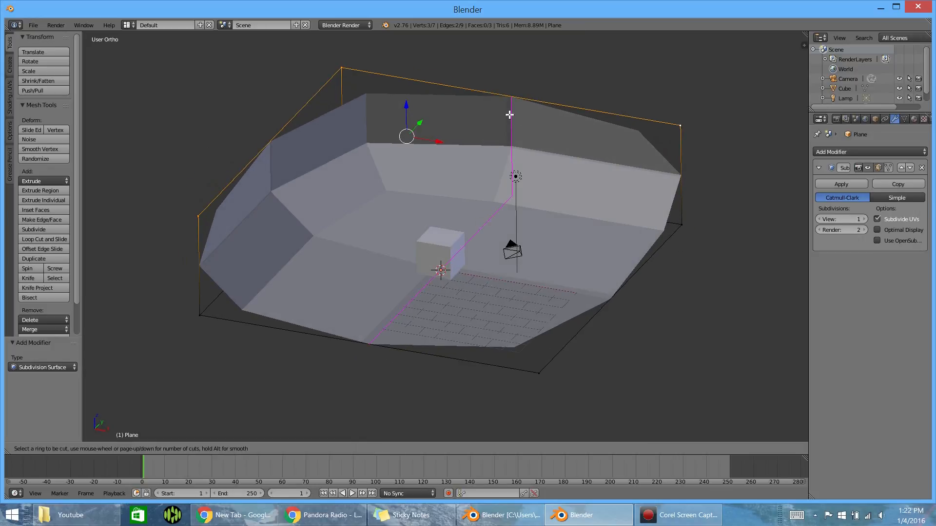
left_click(531, 94)
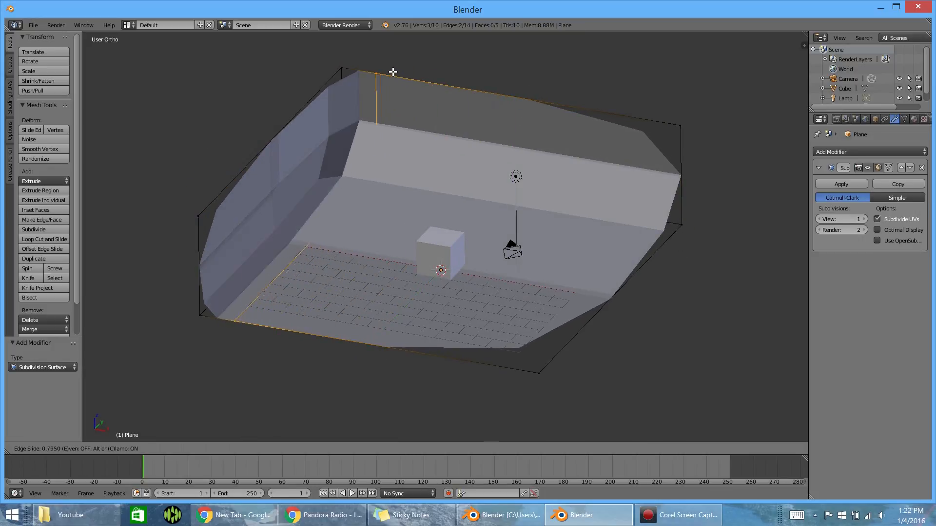
left_click(363, 63)
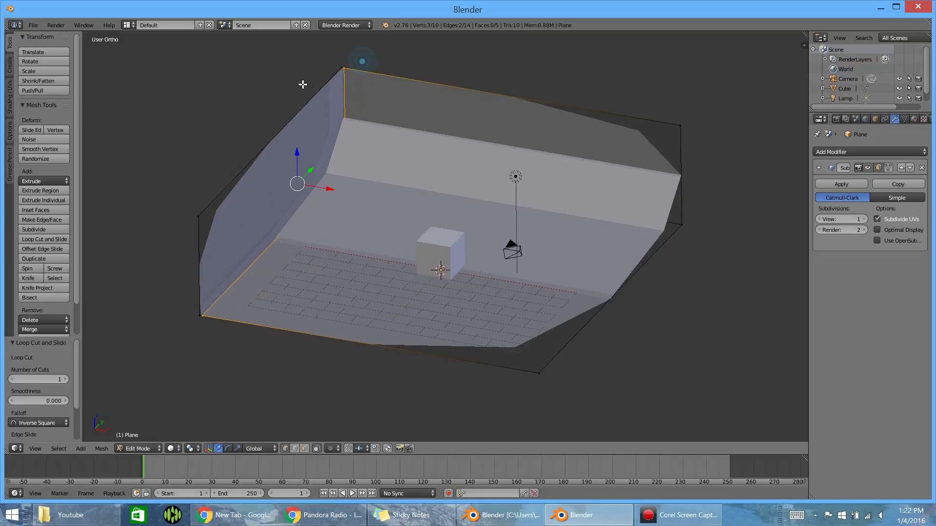
- Add a loop cut across the side wall and floor, sliding it close to the back wall
key("ctrl+r")
left_click(262, 171)
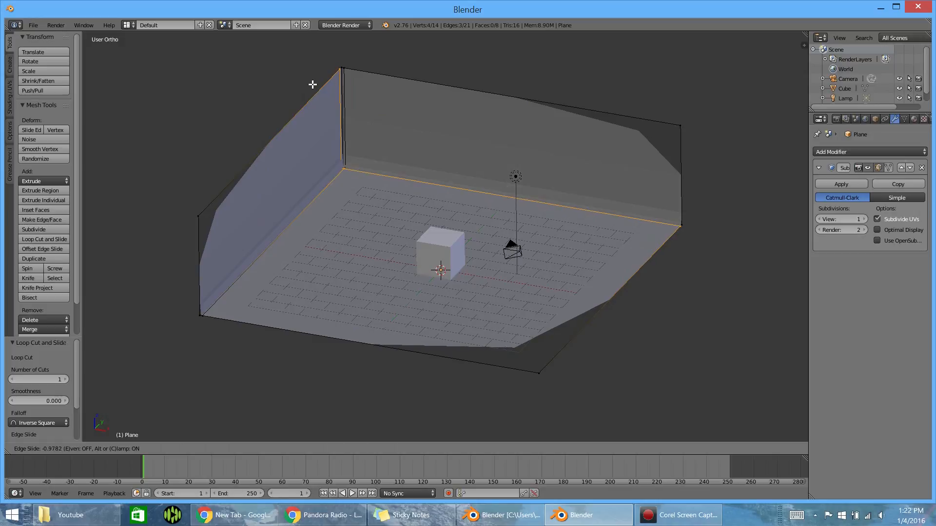
left_click(312, 84)
- Add two loop cuts, slid close to the back wall's outer end and close to the side wall's outer end
key("ctrl+r")
left_click(498, 86)
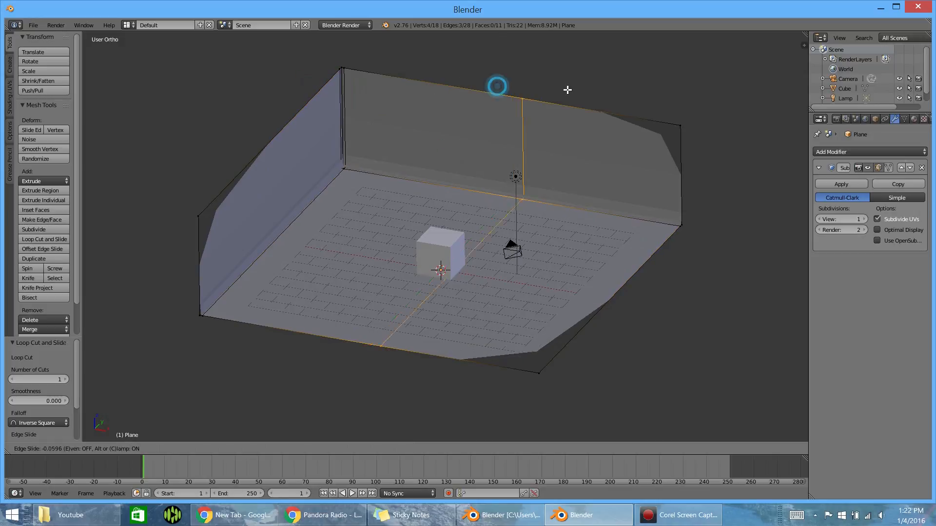
left_click(666, 86)
key("ctrl+r")
left_click(290, 125)
left_click(215, 187)
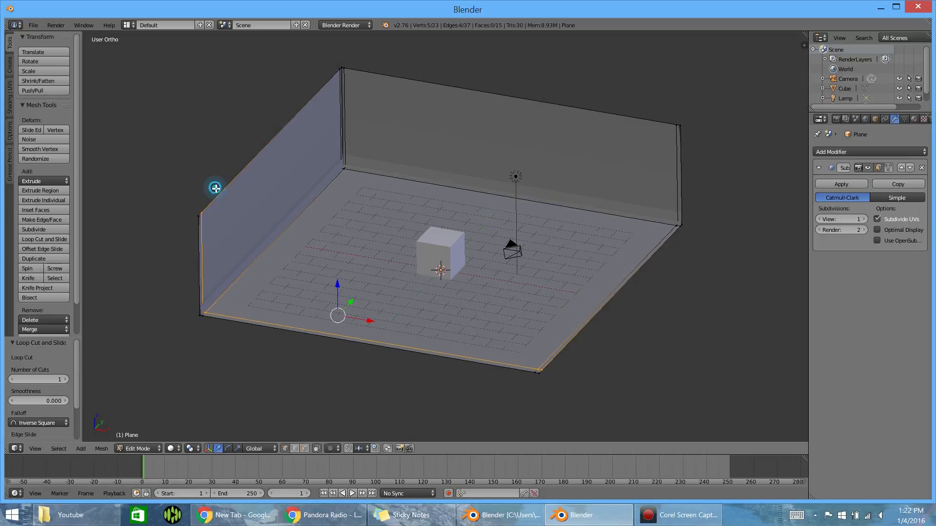
- Add a horizontal loop cut around both walls, sliding it down close to the floor
key("ctrl+r")
left_click(345, 126)
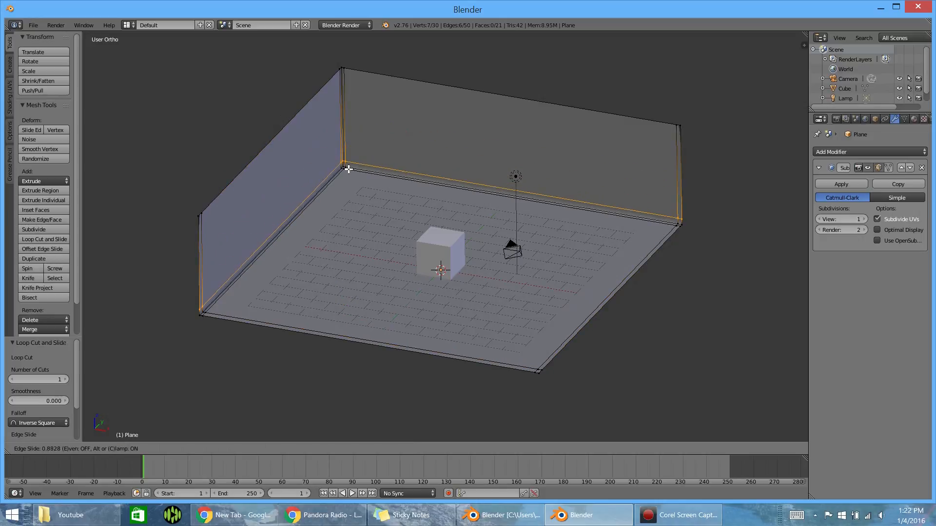
left_click(350, 171)
- Examine the edge loops where the walls meet the floor, in both solid and wireframe display
scroll(350, 195, "up", 6)
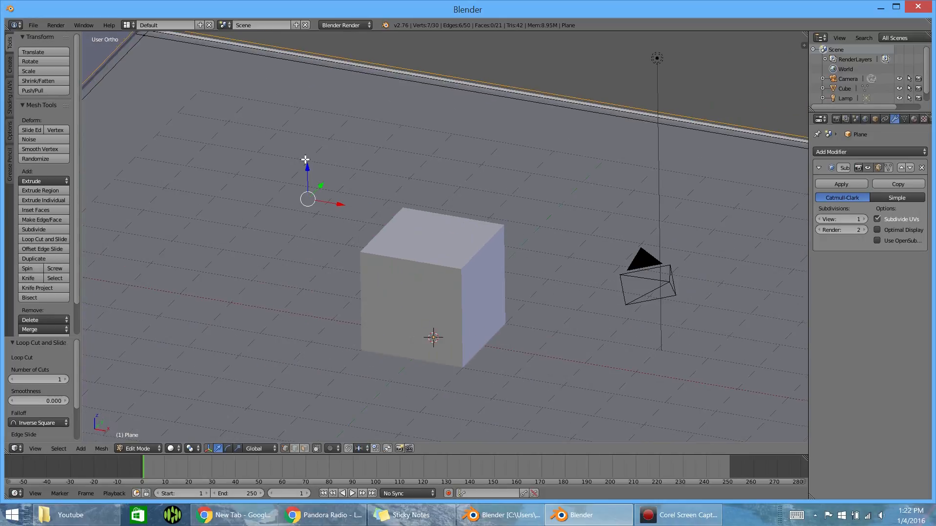
scroll(349, 201, "up", 5)
scroll(404, 288, "down", 4)
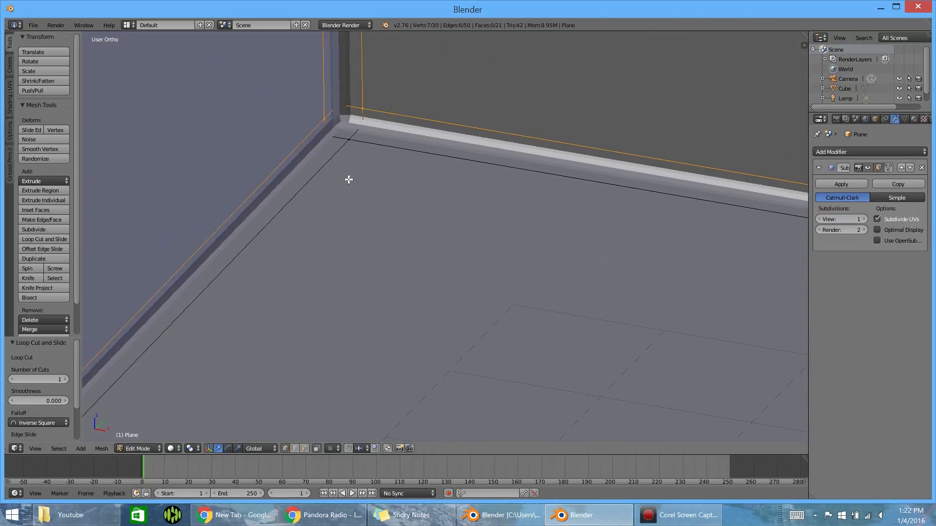
scroll(332, 146, "up", 2)
key("x")
key("z")
middle_click_drag(318, 92, 419, 186, "shift")
scroll(410, 185, "up", 3)
right_click(378, 158)
right_click(340, 147)
right_click(347, 121)
scroll(454, 145, "down", 5)
scroll(454, 145, "down", 10)
key("z")
mouse_move(534, 180)
middle_mouse_down()
mouse_move(449, 179)
mouse_move(445, 156)
mouse_move(475, 178)
mouse_move(542, 165)
middle_mouse_up()
- Return the plane to Object Mode and apply smooth shading to it
key("Tab")
scroll(543, 164, "up", 5)
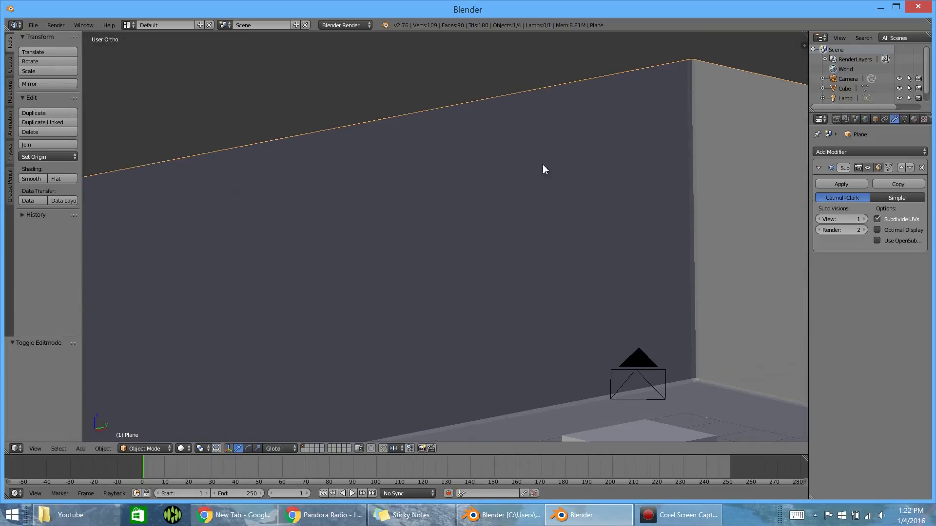
middle_click_drag(659, 154, 286, 169, "shift")
scroll(458, 150, "up", 5)
scroll(531, 189, "down", 7)
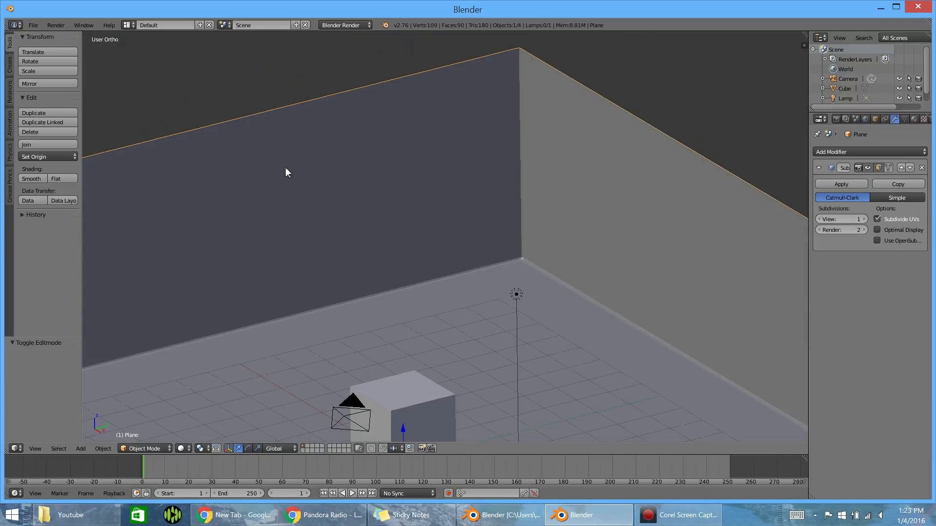
left_click(22, 178)
- Render the scene from the camera view with Blender Render
scroll(334, 111, "down", 8)
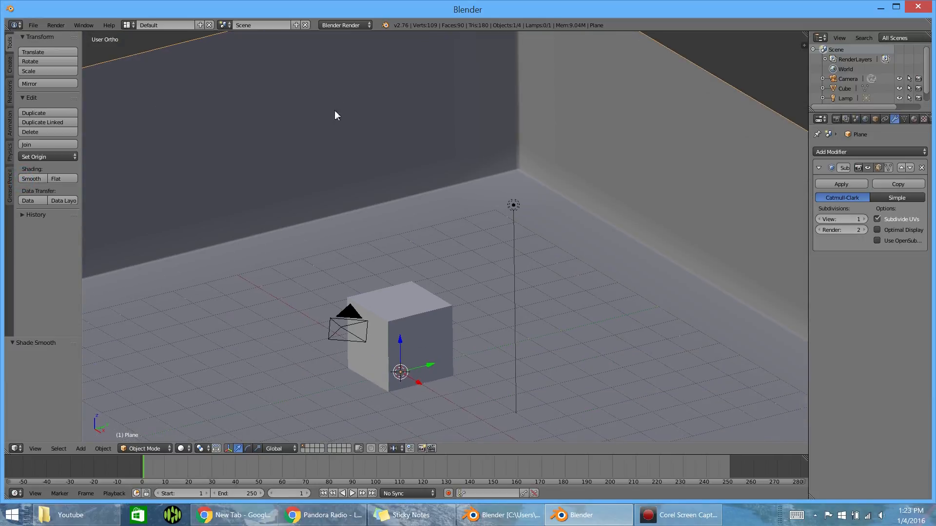
middle_click_drag(349, 199, 408, 170)
key("KP_0")
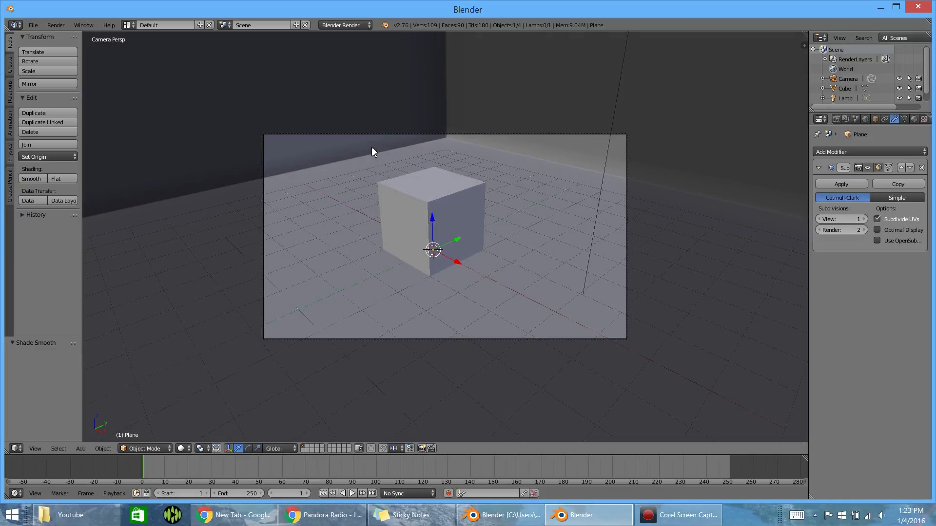
key("F12")
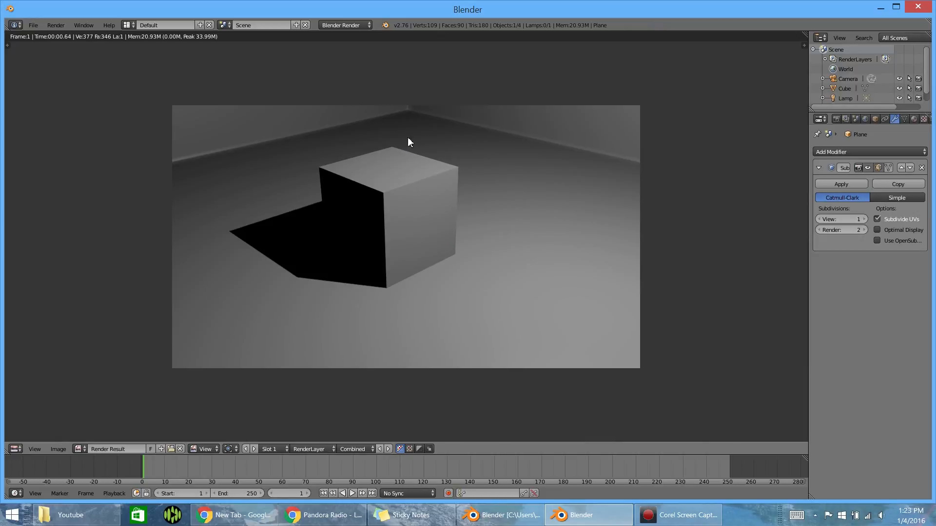
- Switch the render engine to Cycles Render, render the scene again and close the render result
left_click(345, 25)
left_click(344, 59)
key("F12")
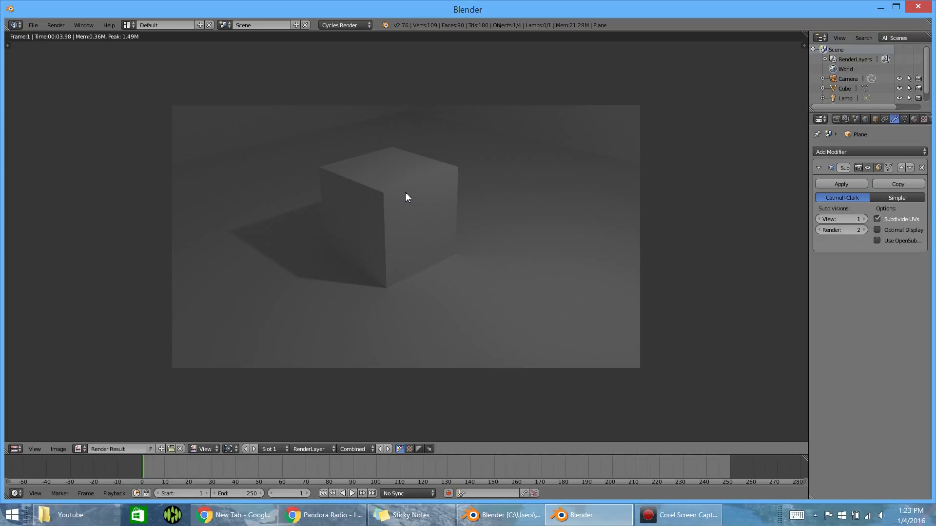
key("Escape")
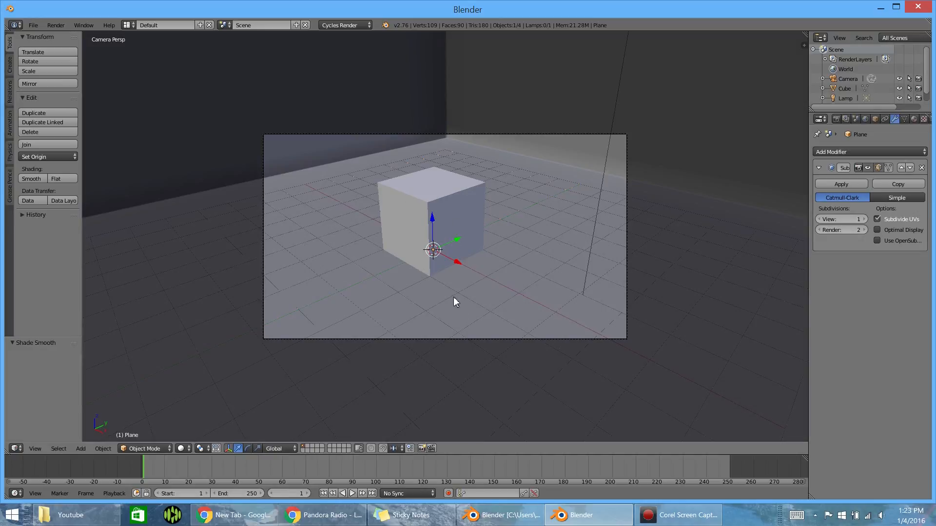
- Select the camera in the scene from an angled overview
middle_click_drag(440, 304, 600, 268)
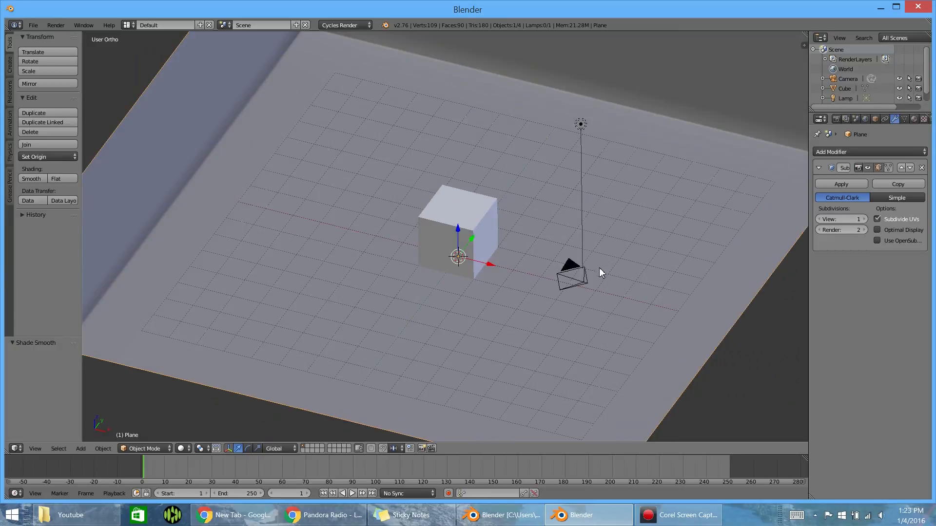
right_click(570, 281)
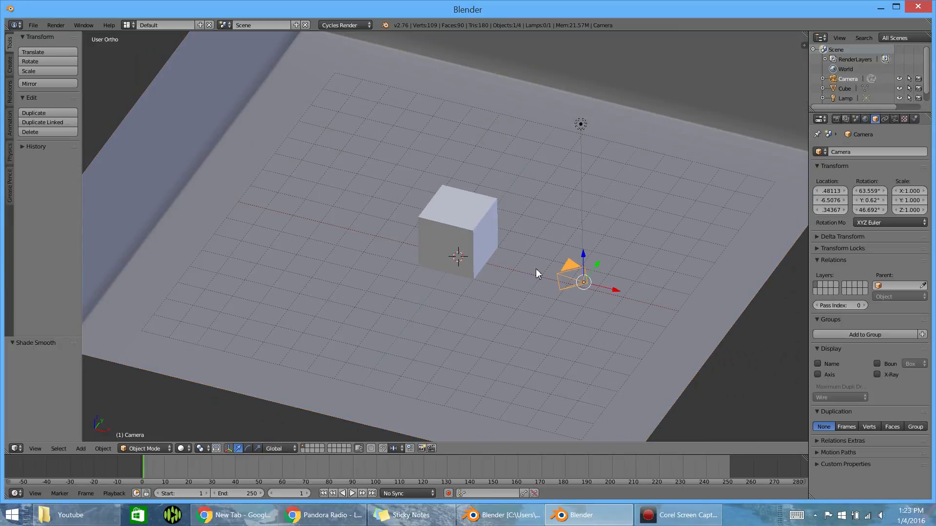
- Try clearing the camera's rotation and location, and undo both changes
key("alt+r")
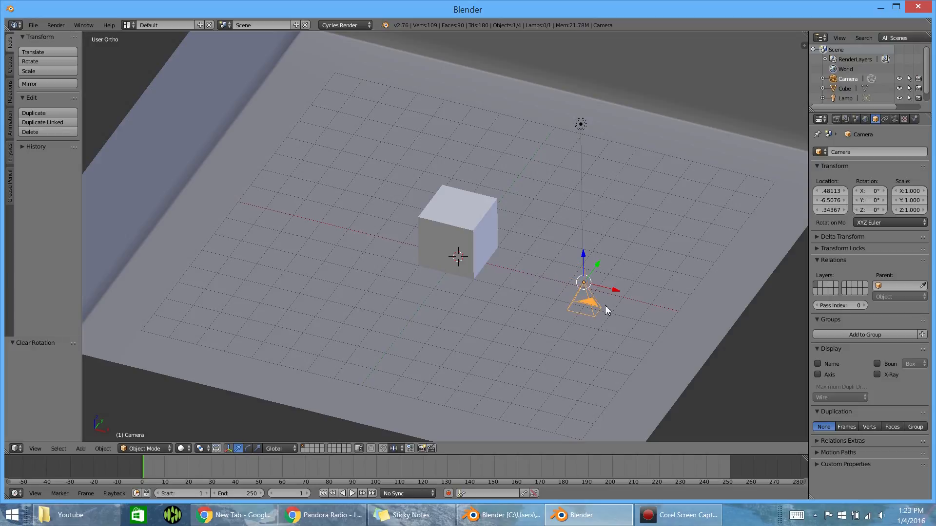
scroll(614, 315, "up", 1)
scroll(615, 312, "up", 2)
middle_click_drag(673, 304, 499, 194, "shift")
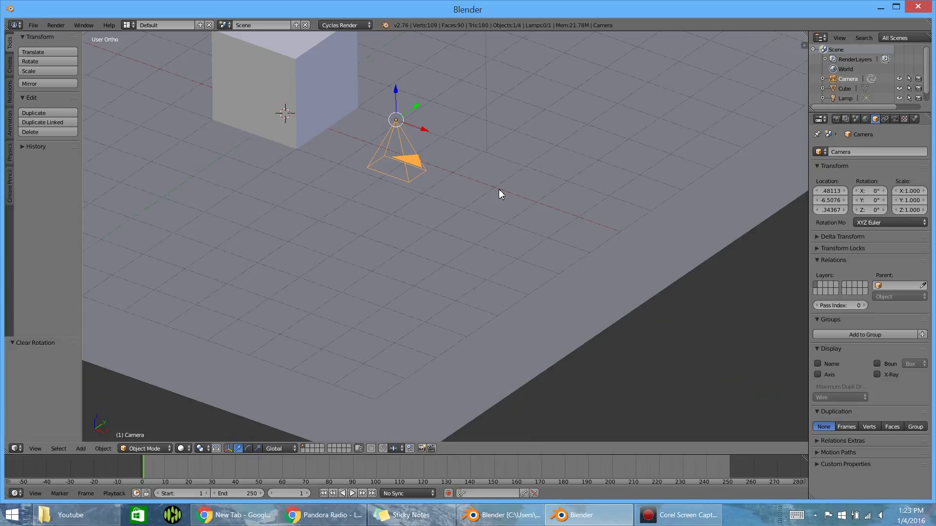
key("alt+g")
mouse_move(396, 163)
middle_mouse_down("shift")
mouse_move(506, 247)
mouse_move(438, 181)
mouse_move(373, 191)
mouse_move(364, 153)
mouse_move(412, 171)
mouse_move(409, 199)
middle_mouse_up("shift")
key("z")
key("ctrl+z")
key("ctrl+z")
key("z")
mouse_move(449, 265)
middle_mouse_down()
mouse_move(423, 222)
mouse_move(458, 238)
middle_mouse_up()
key("r")
right_click(560, 226)
key("g")
right_click(406, 247)
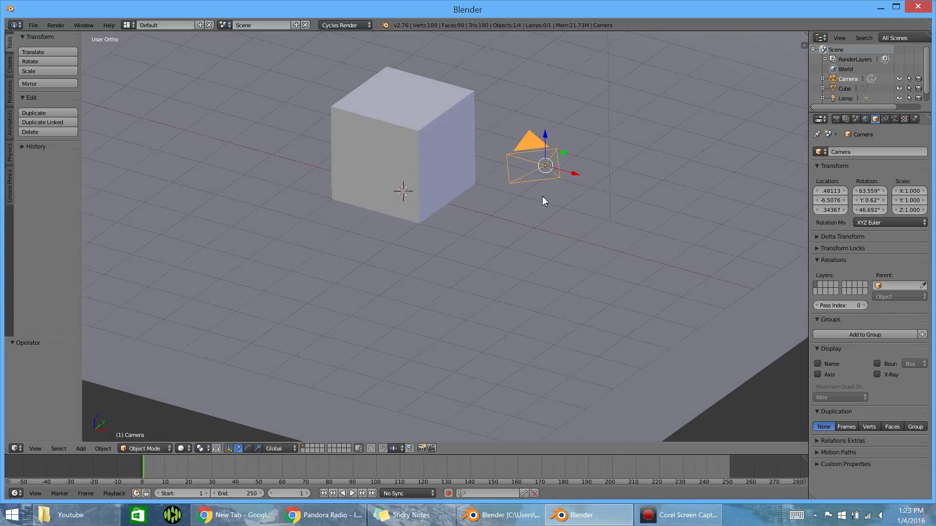
- Clear the camera's rotation and location, and rotate it 90° about the X axis in wireframe display
key("alt+r")
key("alt+g")
key("z")
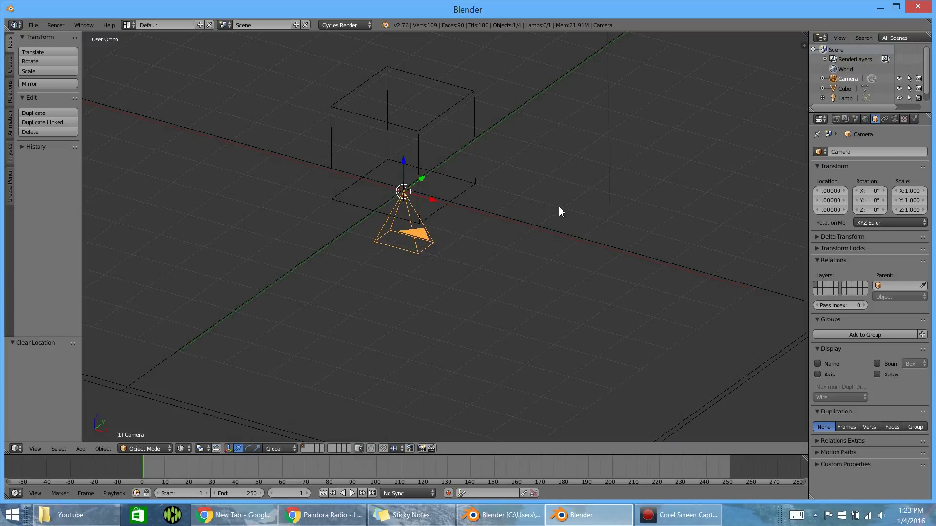
key("r")
key("x")
type("90")
key("Return")
- Raise the camera about 0.53 along Z and move it back about 5.62 along Y, away from the cube
key("g")
key("z")
left_click(457, 115)
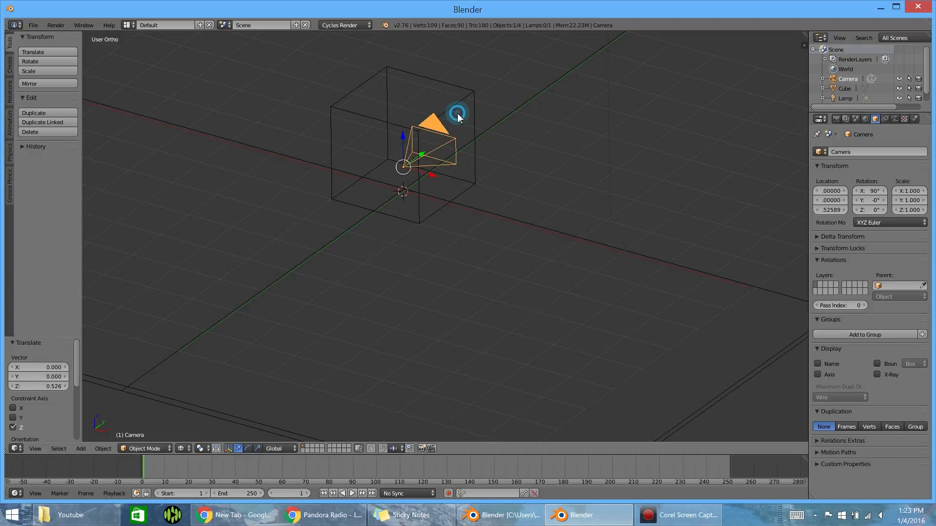
left_click_drag(422, 150, 265, 269)
key("KP_0")
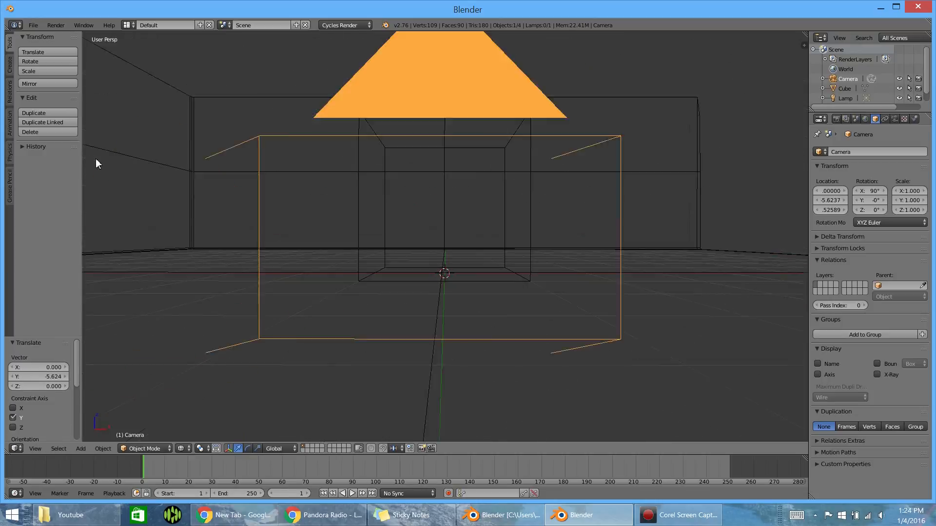
- In solid camera view, raise the camera about 0.34 and shift it about 1.27 along X
key("z")
key("g")
left_click(396, 164)
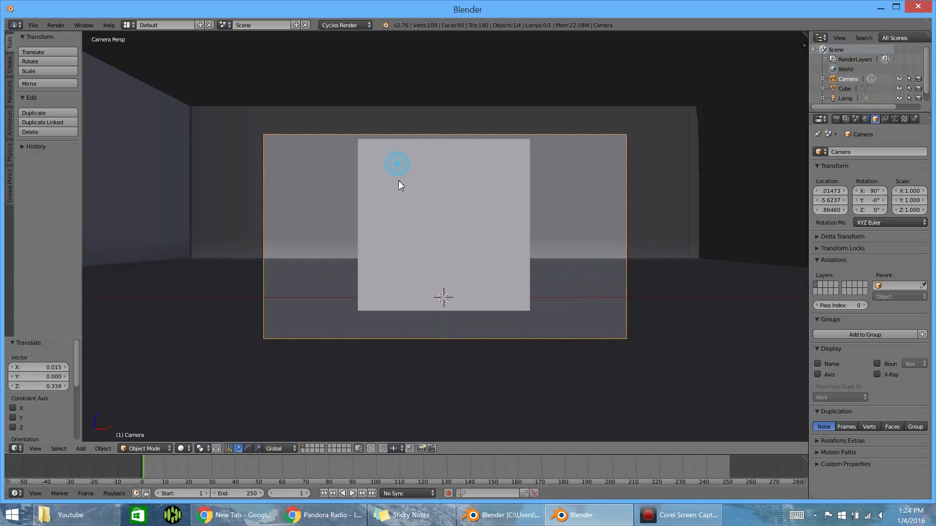
key("g")
key("x")
left_click(483, 178)
- Rotate the camera about 14° around Z towards the cube and raise it about 0.16 along Z
key("r")
key("z")
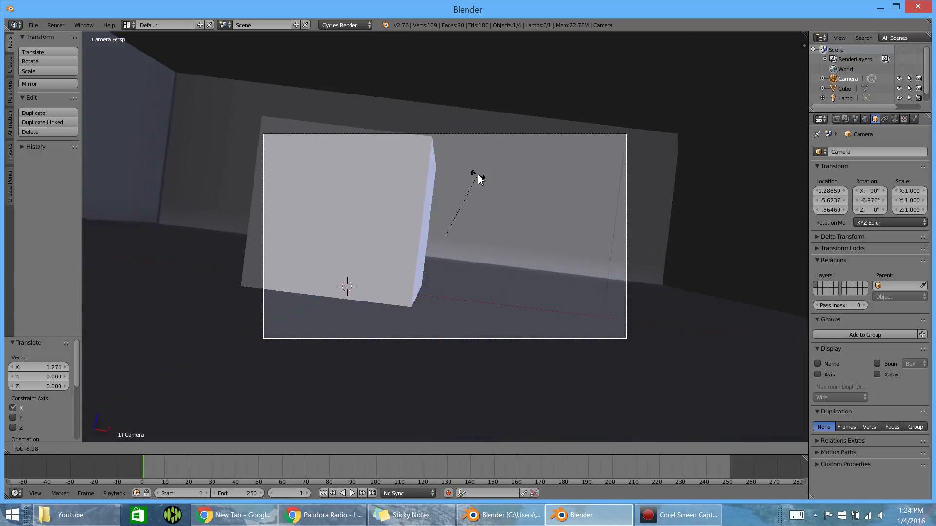
left_click(468, 178)
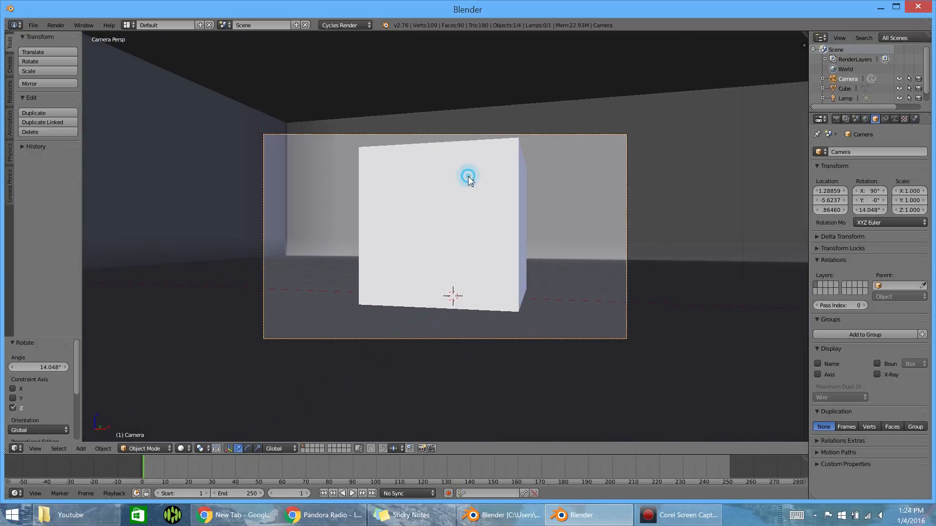
key("g")
key("z")
left_click(472, 177)
- In top wireframe view, move the camera about 1.46 along X and rotate it about 13° more towards the cube
key("KP_7")
key("shift+z")
middle_click_drag(469, 229, 429, 100, "shift")
key("shift+z")
scroll(451, 363, "down", 3)
key("shift+z")
middle_click_drag(451, 365, 434, 329, "shift")
key("g")
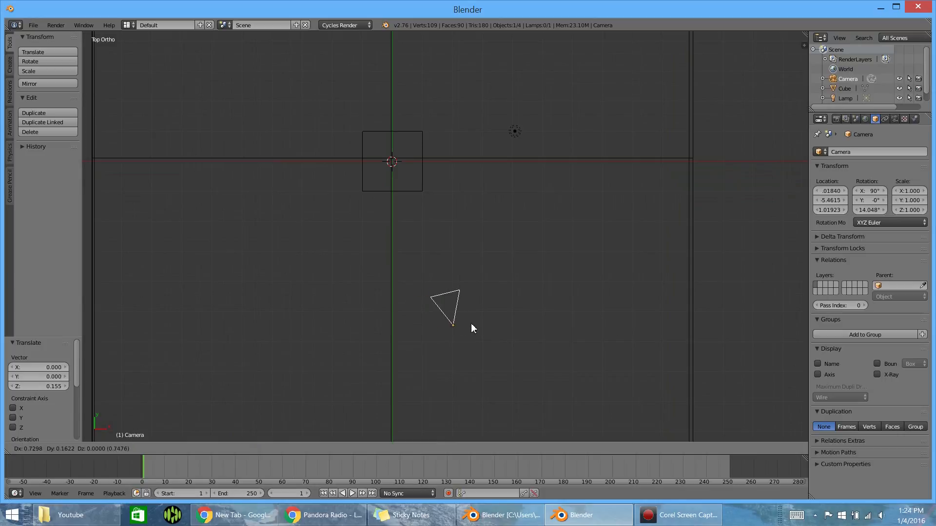
left_click(479, 325)
key("r")
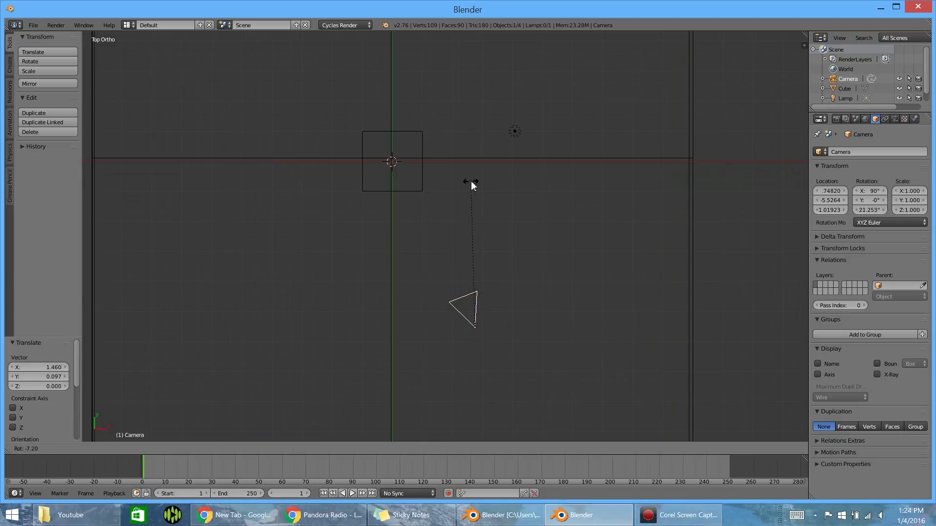
left_click(455, 181)
- Check the framing in solid camera view and raise the camera about 0.03 along Z
key("KP_0")
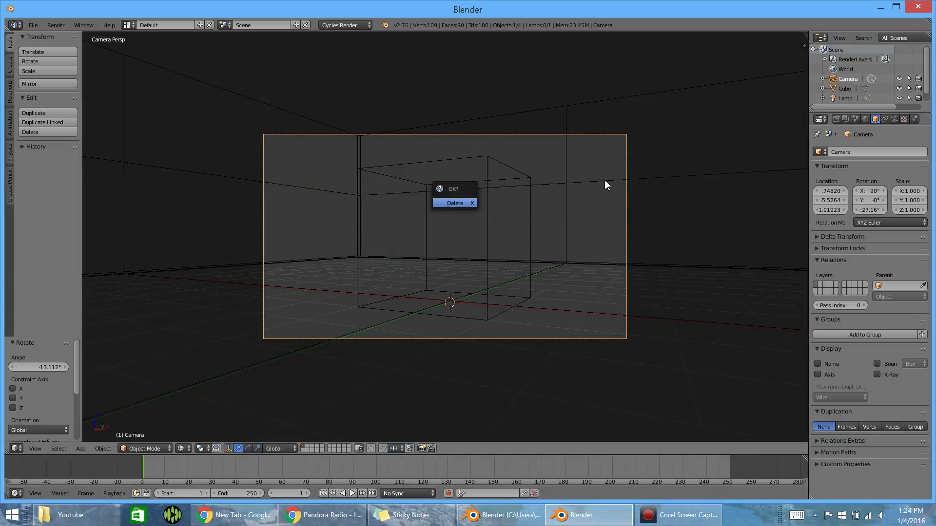
key("shift+z")
key("g")
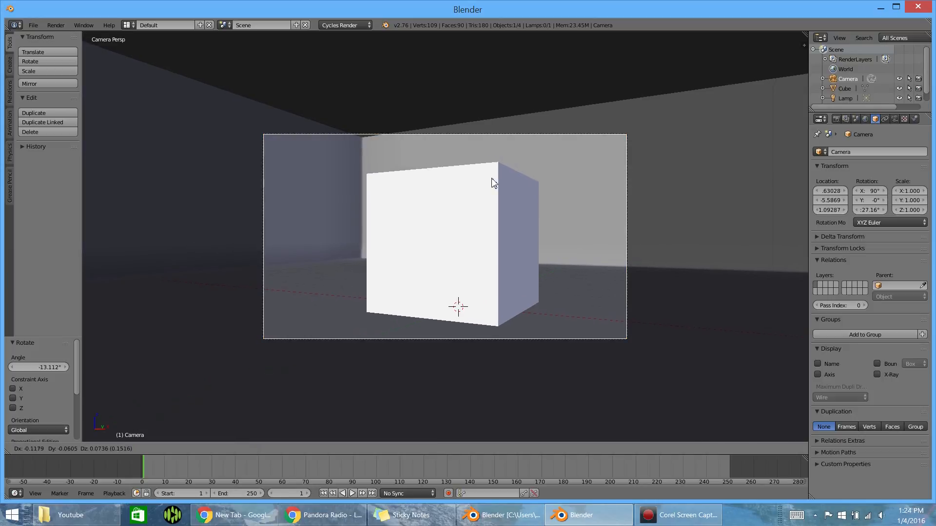
left_click(492, 182)
- Select the plane with the walls and put it into Edit Mode
scroll(337, 143, "up", 6)
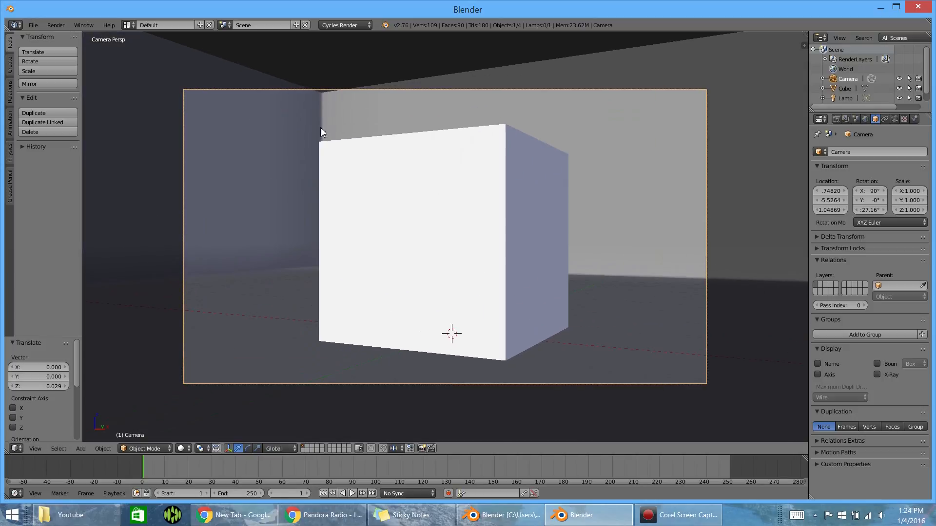
middle_click_drag(308, 90, 361, 279, "shift")
scroll(361, 279, "up", 1)
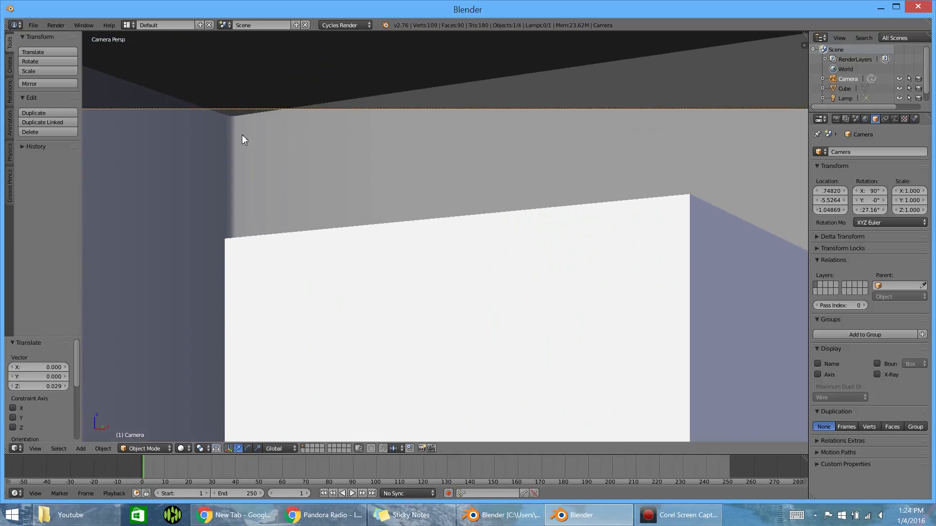
right_click(232, 132)
key("Tab")
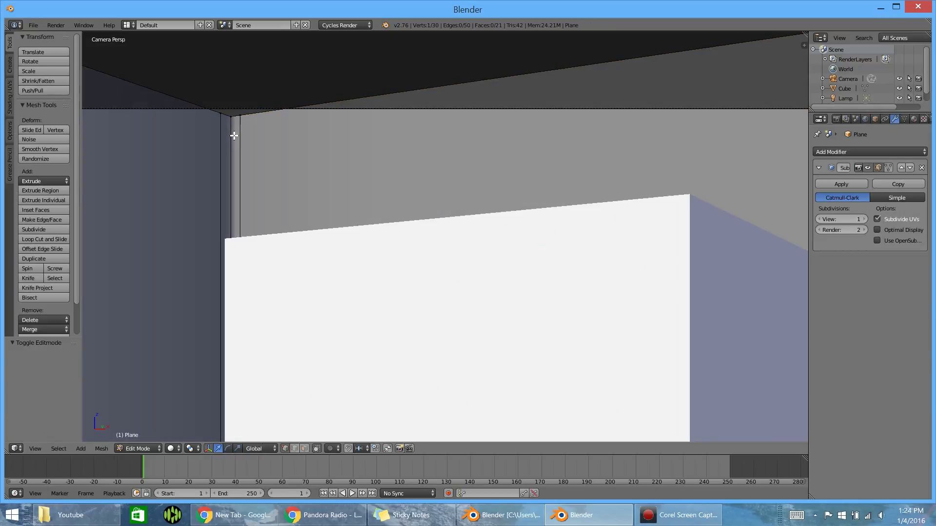
- Select the top edge loop of both walls and raise it about 2.27 along Z
scroll(234, 135, "down", 5)
key("KP_7")
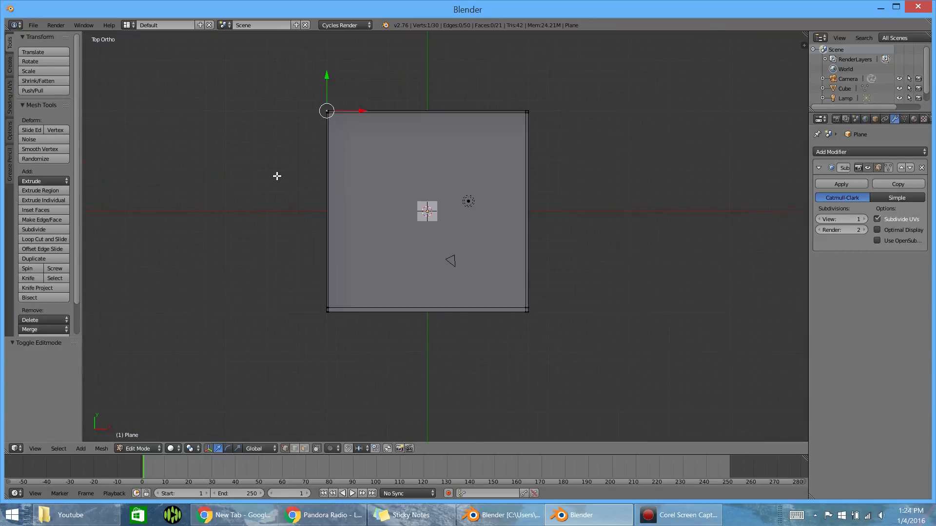
middle_click_drag(277, 176, 323, 195)
scroll(378, 186, "up", 7)
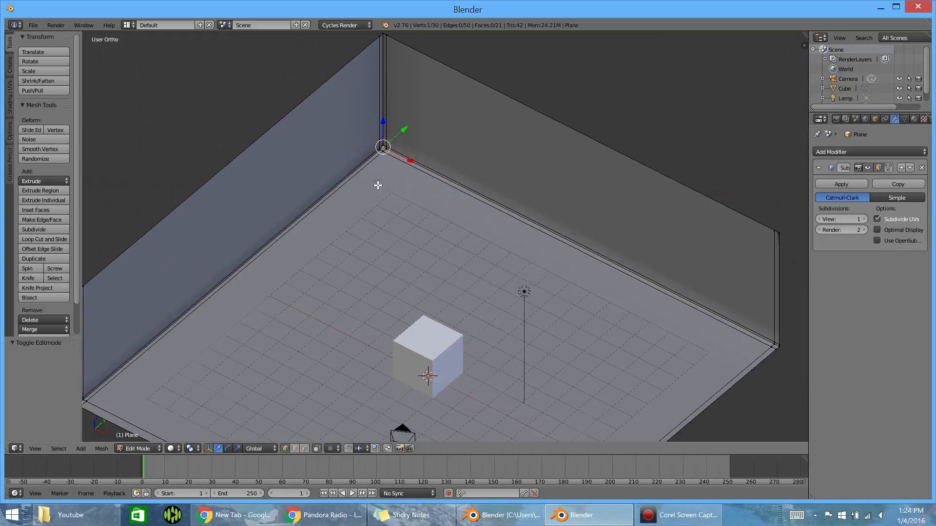
scroll(375, 153, "up", 4)
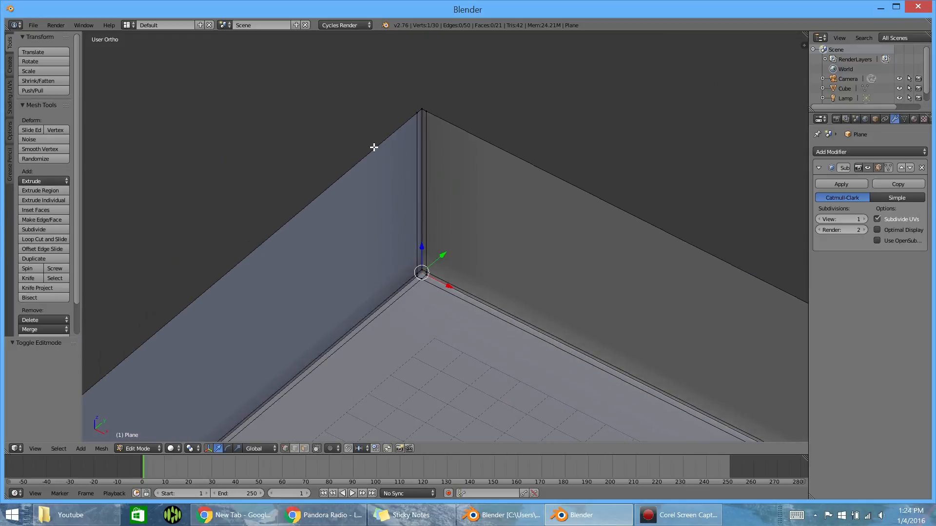
left_click(383, 151, "alt")
scroll(387, 204, "down", 6)
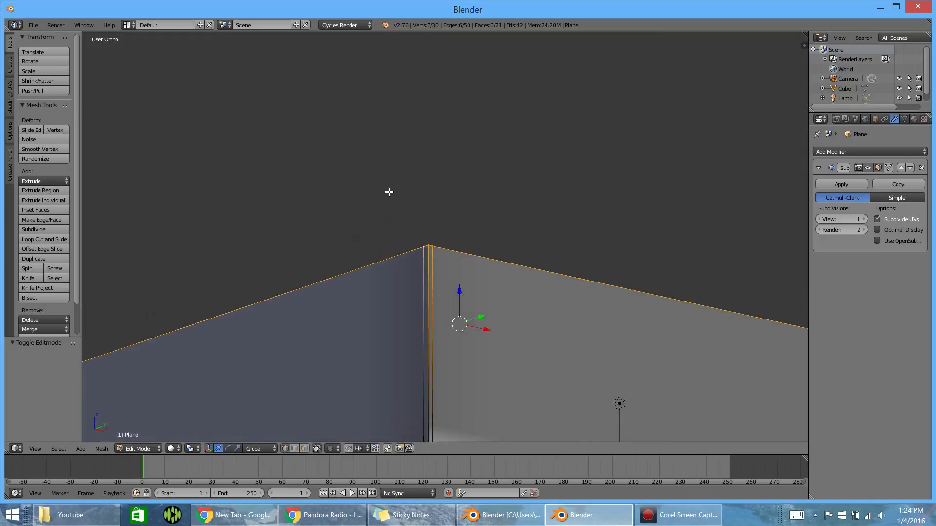
key("g")
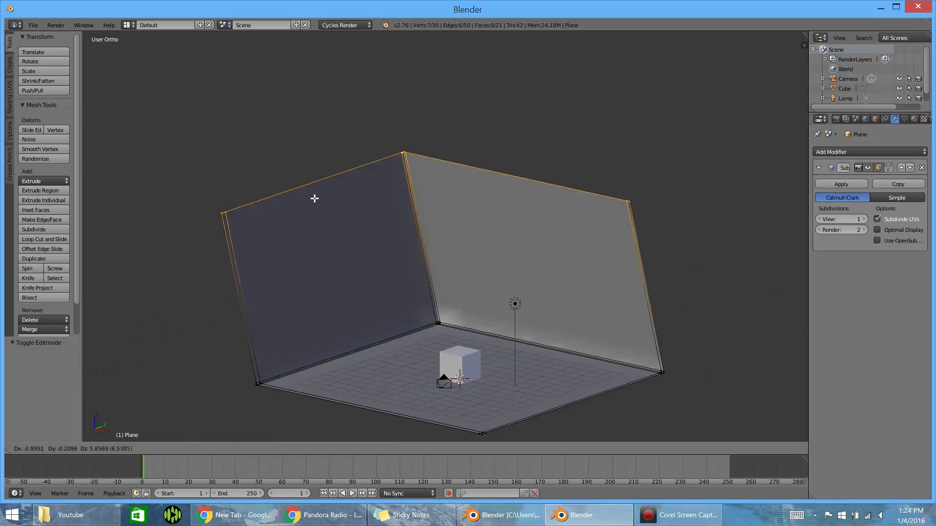
key("z")
left_click(400, 203)
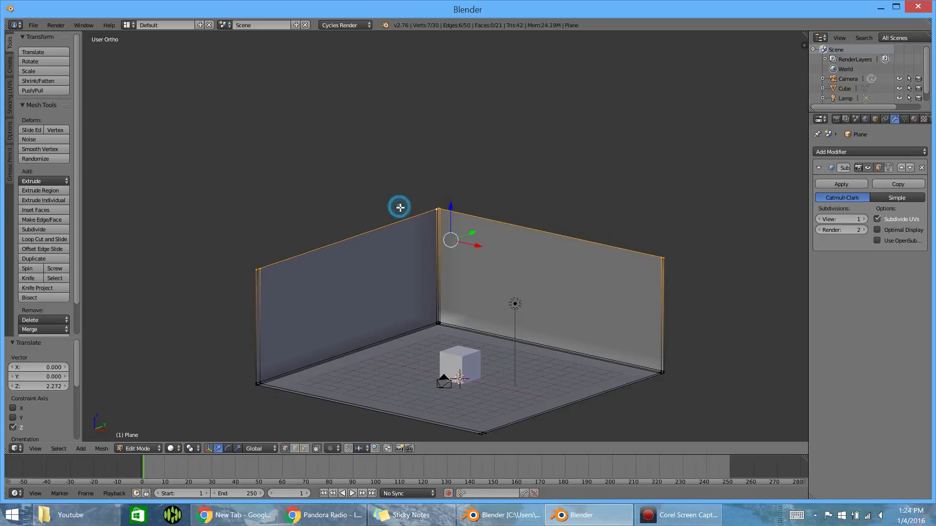
- Leave Edit Mode, return to the camera view and select the cube
key("KP_0")
key("Tab")
scroll(441, 188, "down", 2)
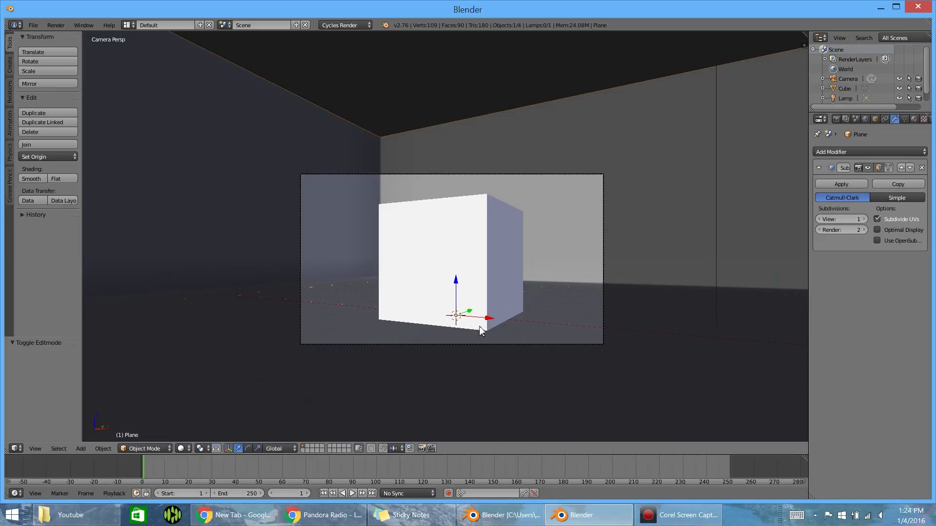
right_click(443, 261)
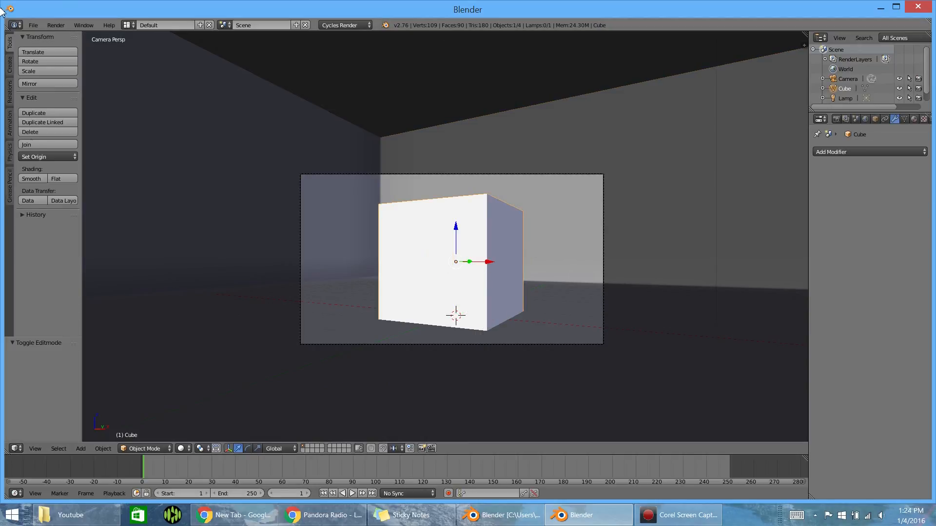
left_click_drag(1, 146, 0, 273)
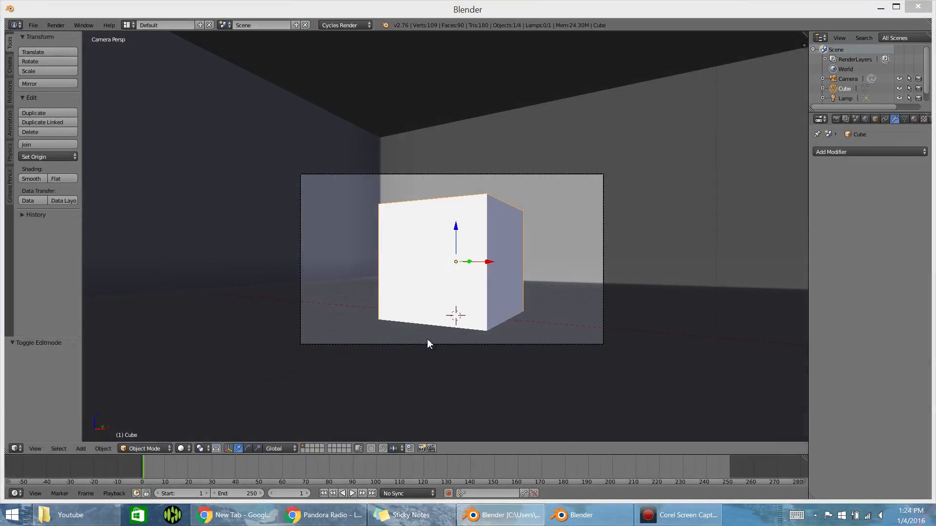
right_click(446, 287)
right_click(458, 285)
- In top wireframe view, move the cube about -2.48 along X and 2.04 along Y
key("KP_7")
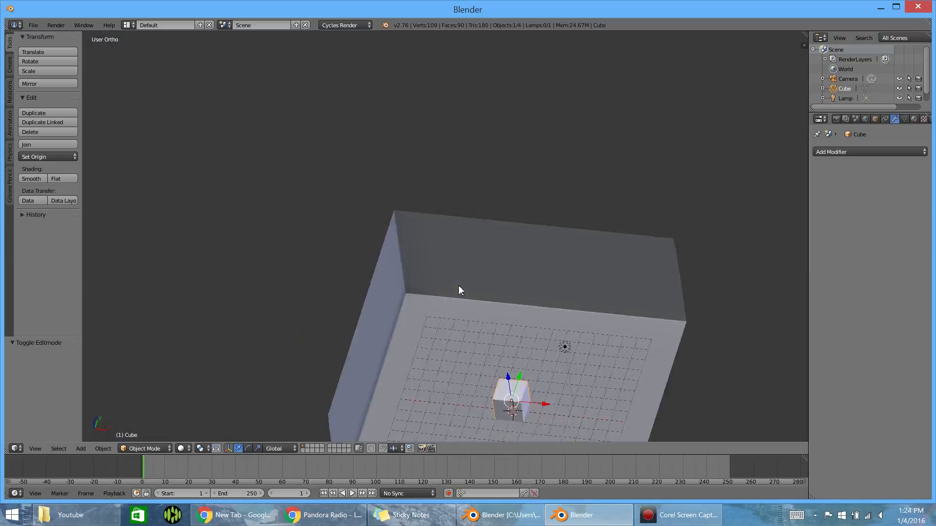
middle_click_drag(507, 294, 433, 265, "shift")
key("z")
scroll(438, 269, "up", 6)
scroll(433, 278, "down", 2)
key("g")
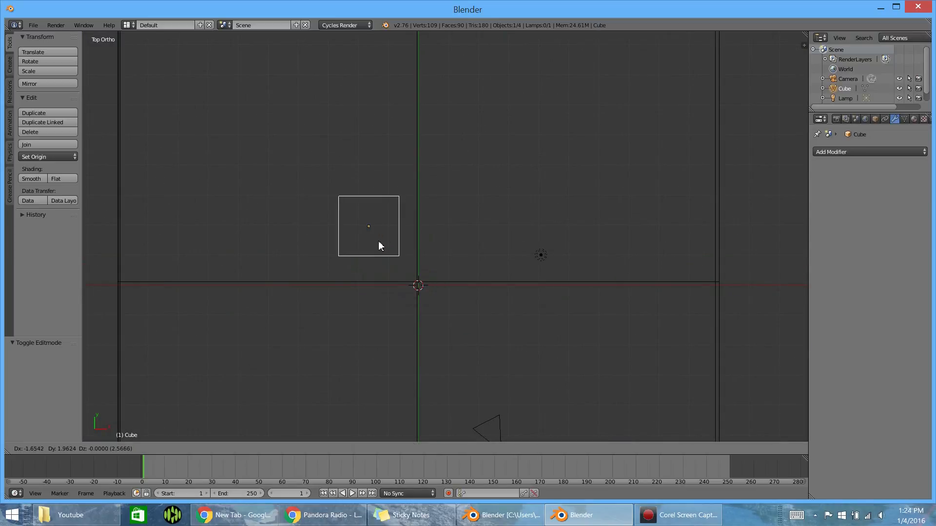
left_click(356, 238)
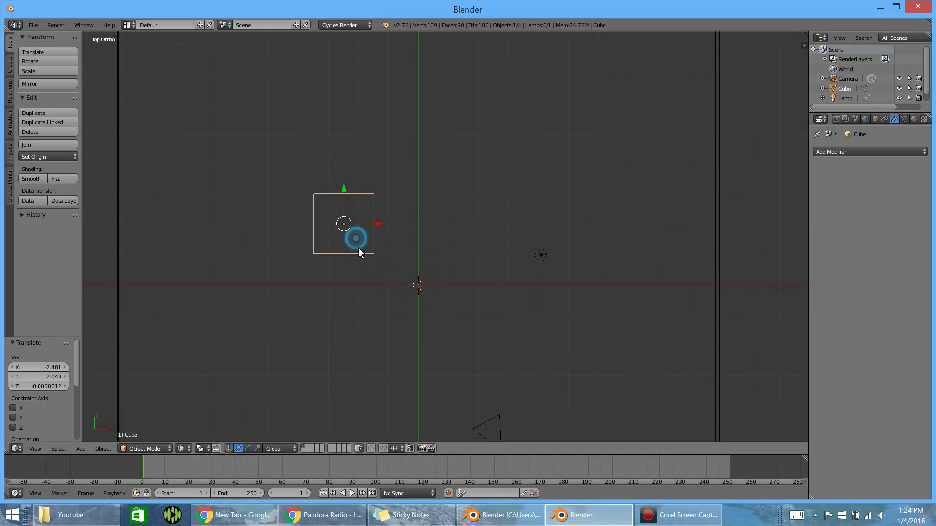
- Add a Monkey mesh at the scene origin and raise it 1 unit along Z in solid view
key("shift+a")
mouse_move(443, 337)
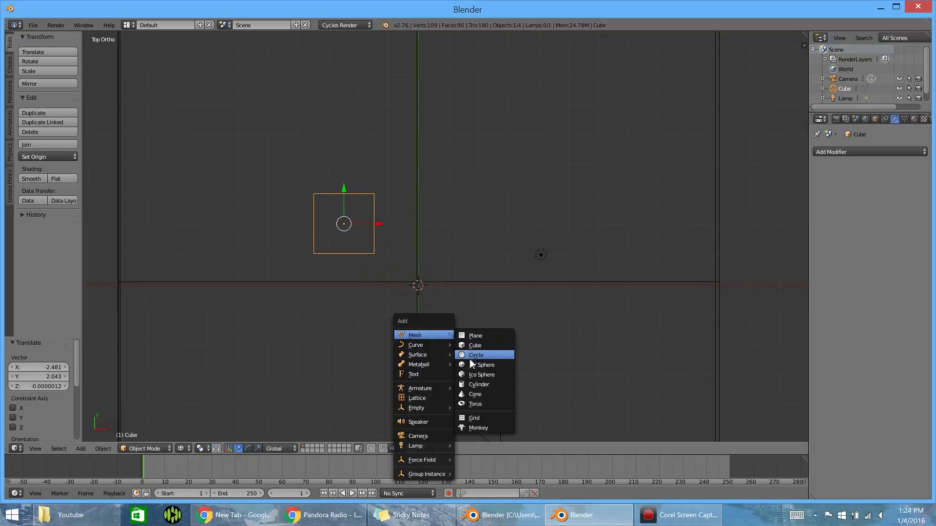
left_click(477, 428)
mouse_move(468, 384)
middle_mouse_down()
mouse_move(408, 332)
mouse_move(377, 329)
mouse_move(370, 236)
mouse_move(390, 341)
middle_mouse_up()
key("z")
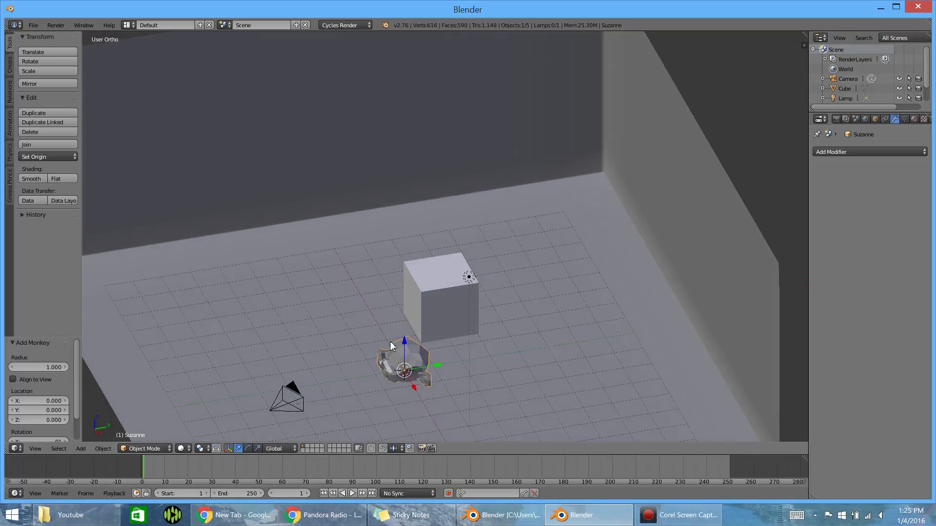
key("g")
key("z")
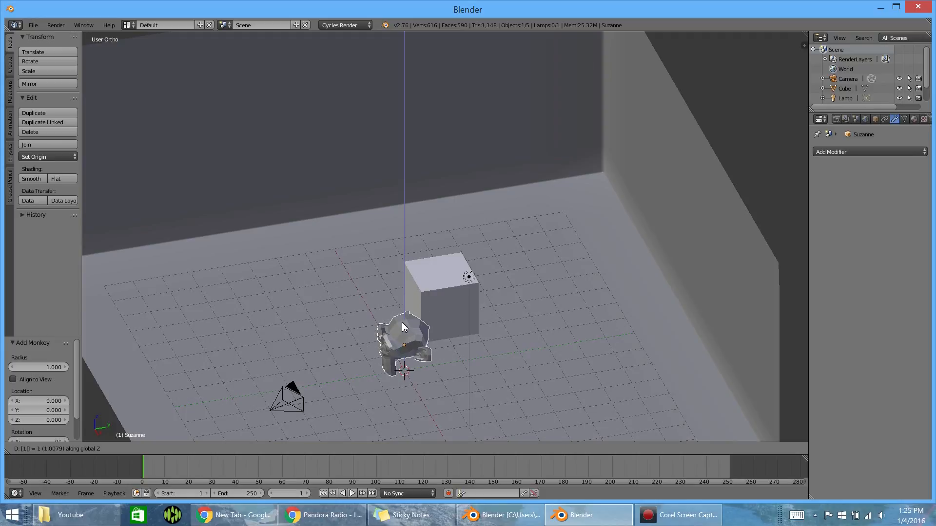
left_click(402, 323)
- In right wireframe view, tilt the monkey head about 32.7° so its face points upward
key("KP_3")
key("z")
scroll(414, 332, "up", 4)
middle_click_drag(424, 360, 391, 289, "shift")
scroll(385, 302, "up", 3)
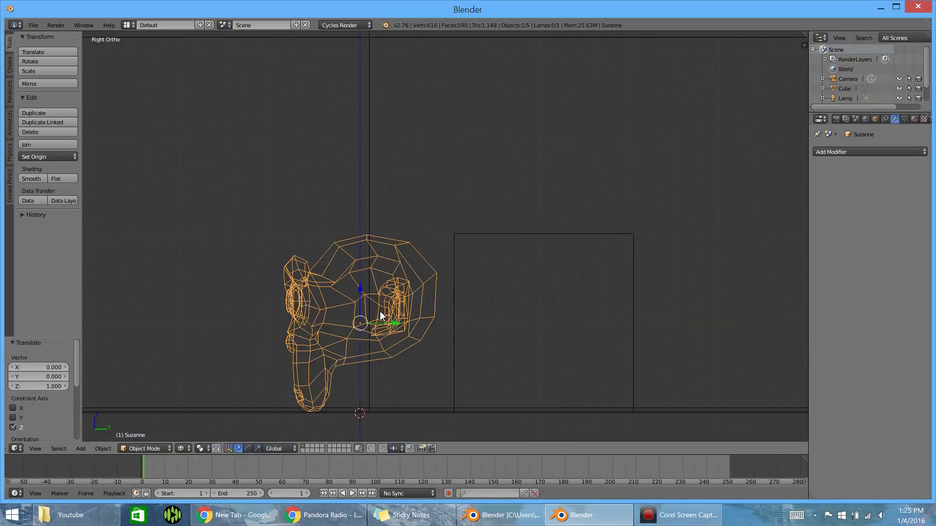
key("r")
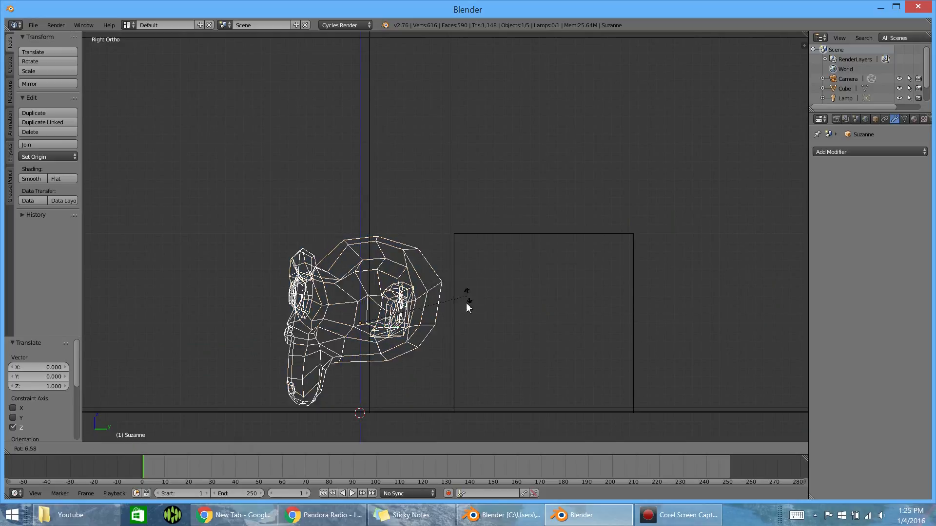
left_click(459, 344)
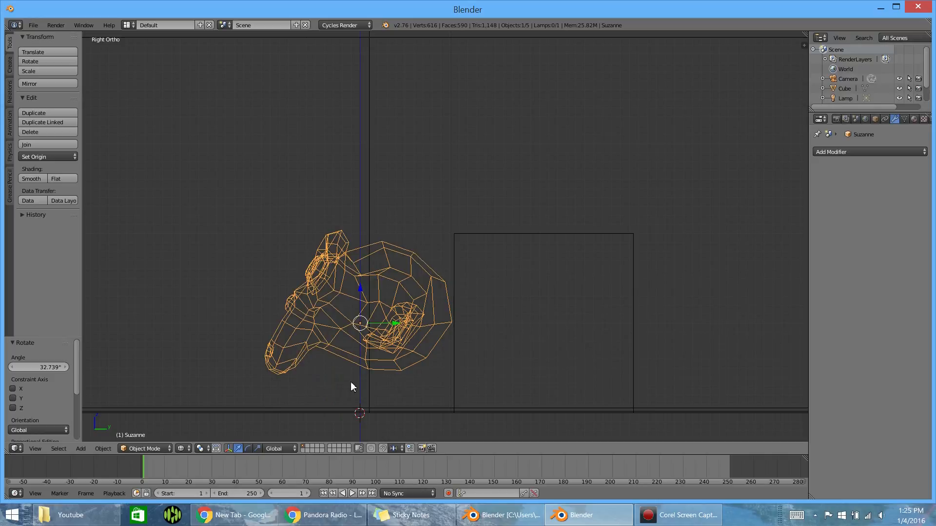
- Lower the tilted monkey head about 0.375 along Z towards the floor
key("g")
key("z")
left_click(345, 416)
scroll(370, 399, "up", 2)
middle_click_drag(433, 367, 434, 201, "shift")
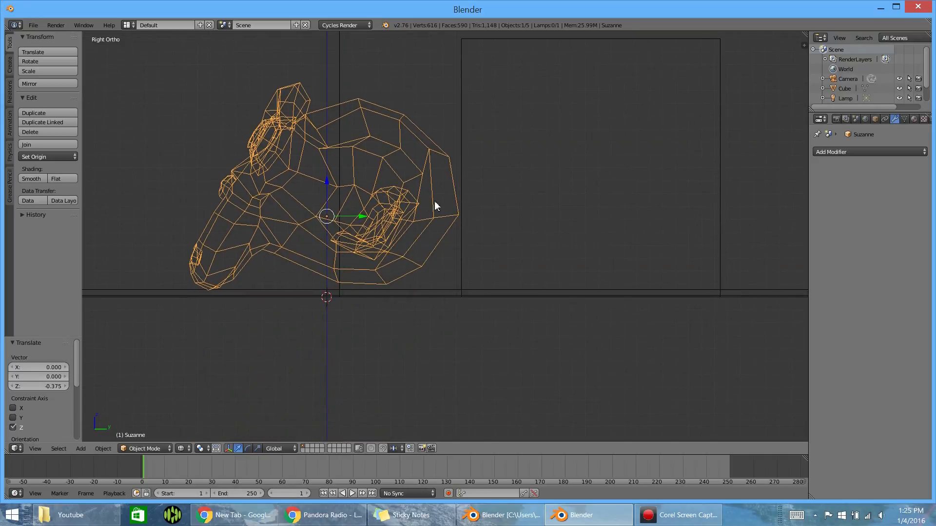
- Rotate the monkey head about 0.34° more and lower it about 0.04 along Z
key("r")
left_click(490, 217)
key("g")
key("z")
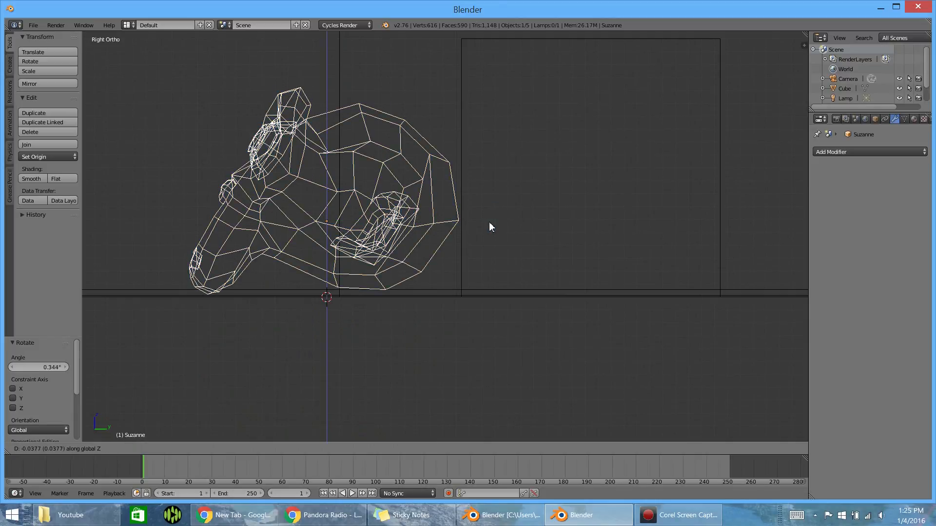
left_click(489, 226)
- In solid view, rotate the monkey head about -1.77° around X and lower it about 0.03 along Z
key("z")
mouse_move(335, 273)
middle_mouse_down()
mouse_move(347, 274)
mouse_move(335, 277)
middle_mouse_up()
key("r")
key("x")
left_click(452, 256)
key("g")
key("z")
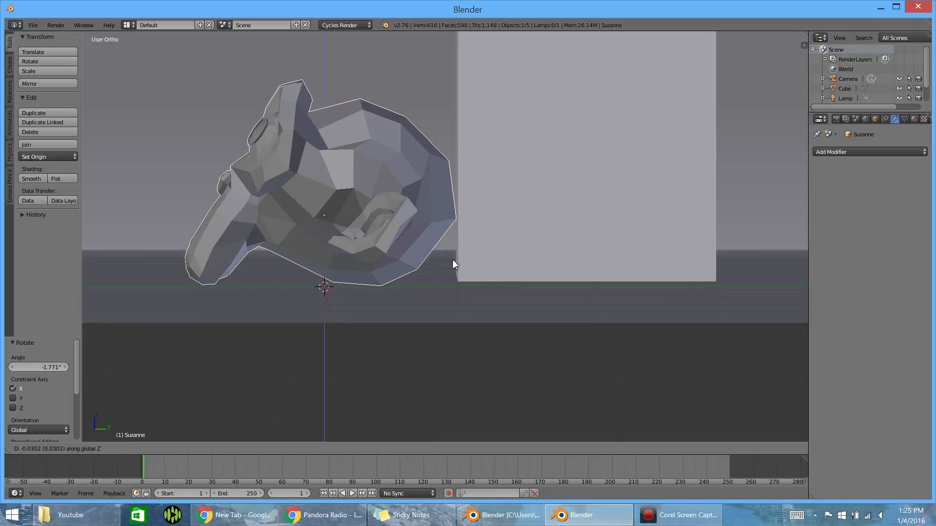
left_click(453, 262)
- Rotate the monkey head about 1.3° around X so chin and back of the head rest on the floor
key("r")
key("z")
key("x")
left_click(476, 256)
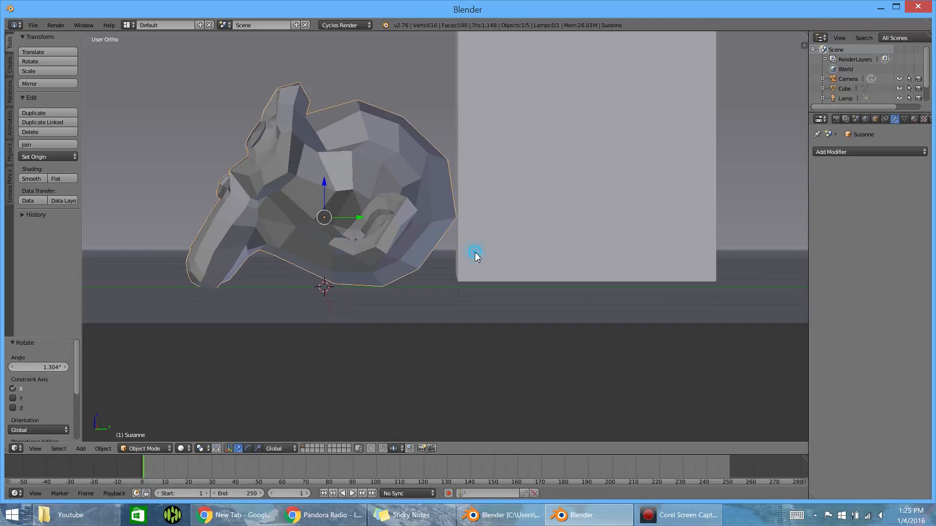
- Give the monkey head a Subdivision Surface modifier with 2 view subdivisions and smooth shading
middle_click_drag(228, 237, 355, 244)
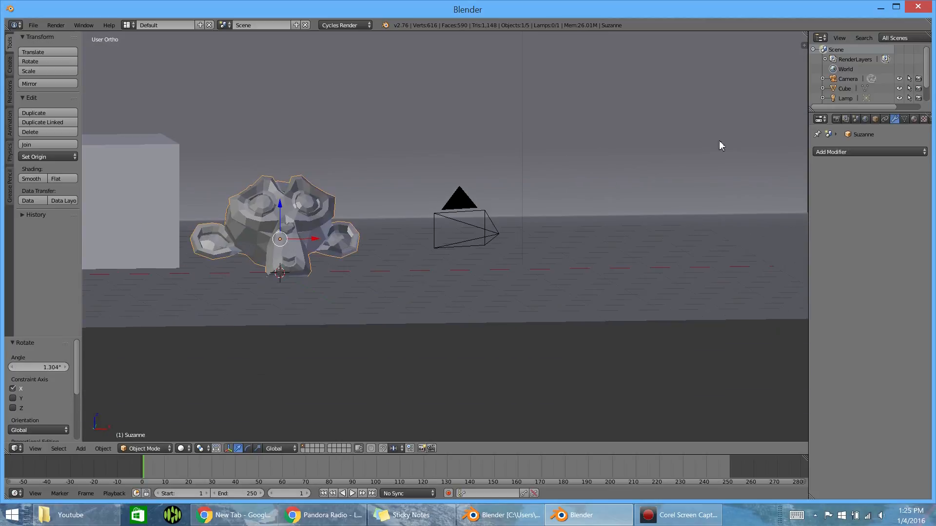
left_click(845, 152)
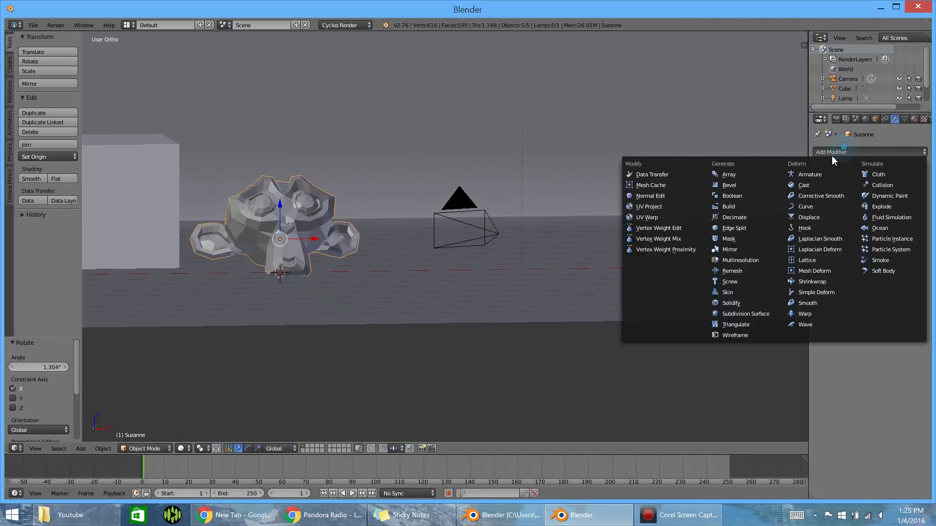
left_click(776, 319)
left_click(865, 219)
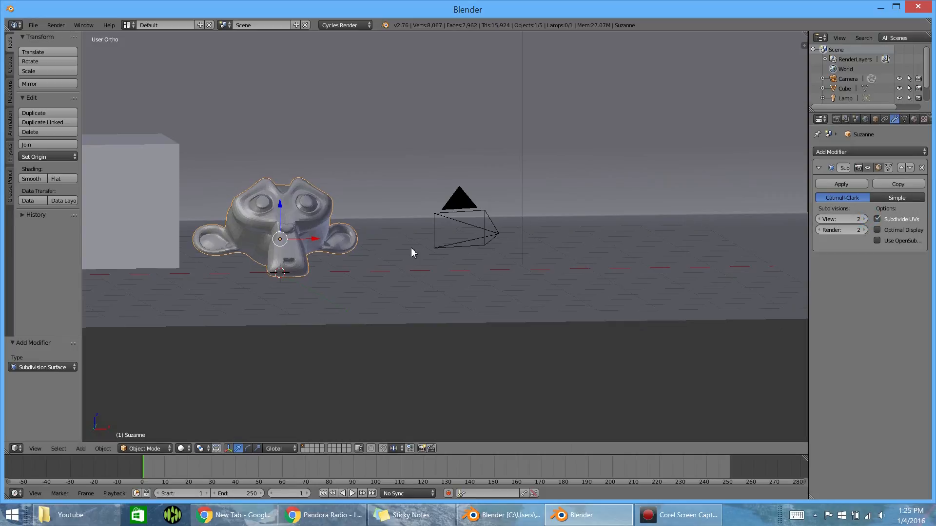
left_click(31, 179)
- In top wireframe view, move the camera about -0.45 along X and 0.86 along Y, and check the framing in solid camera view
middle_click_drag(319, 202, 273, 243)
key("KP_0")
scroll(428, 238, "up", 3)
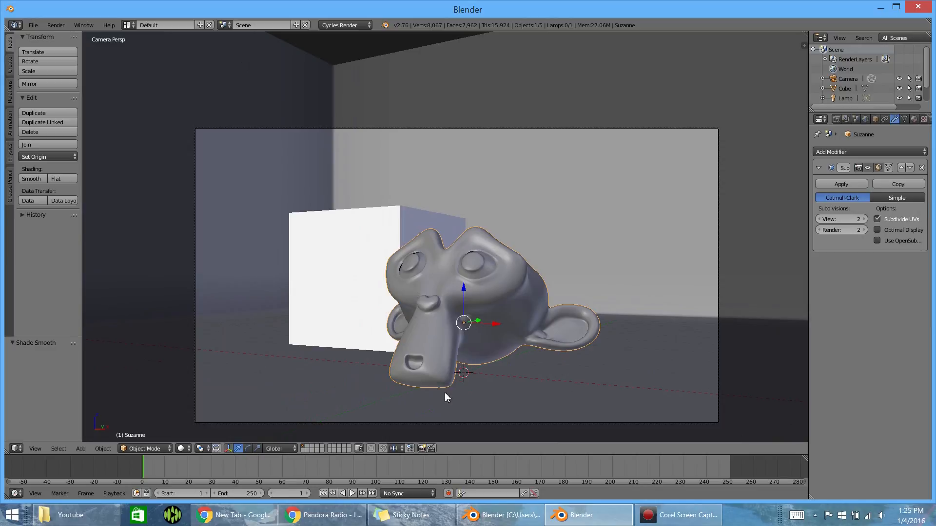
right_click(464, 427)
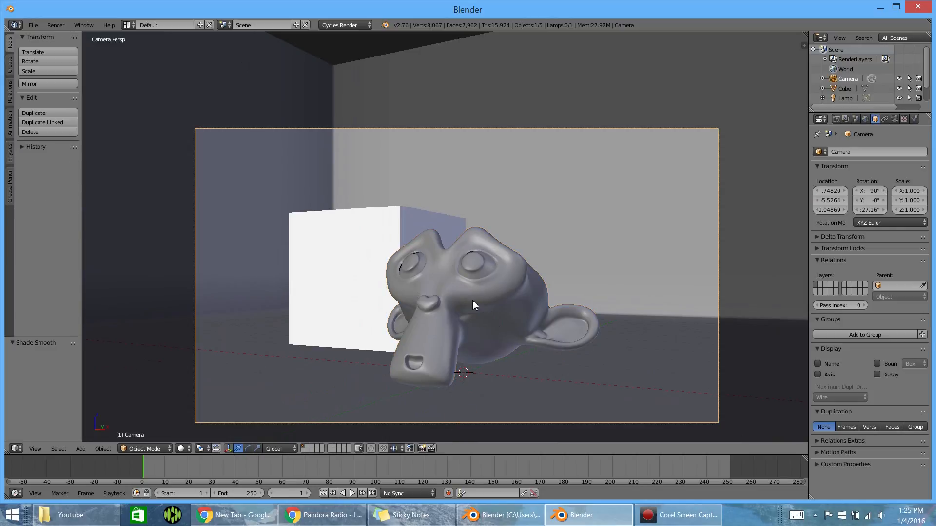
key("KP_7")
scroll(357, 292, "down", 5)
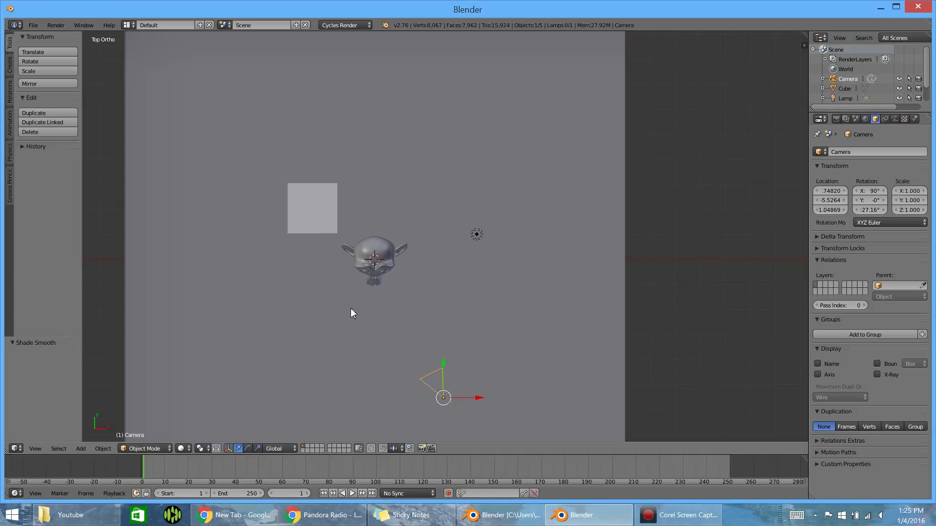
key("z")
key("g")
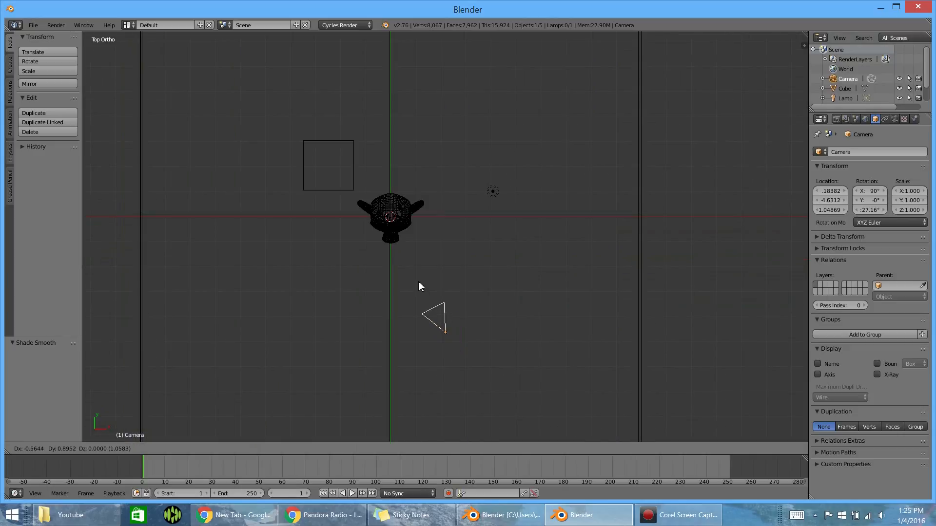
left_click(420, 286)
key("KP_0")
key("shift+z")
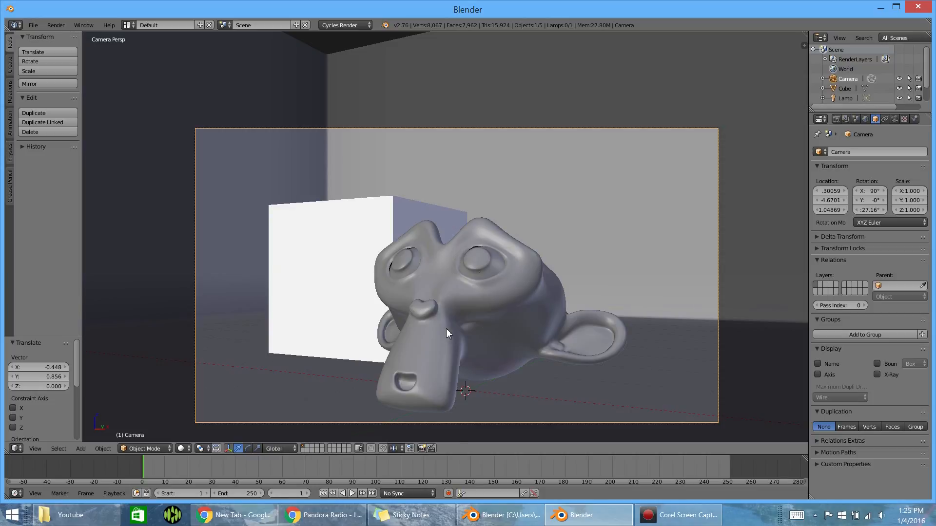
- Add a UV Sphere at the scene origin and raise it 1 unit along Z
key("shift+a")
left_click(494, 360)
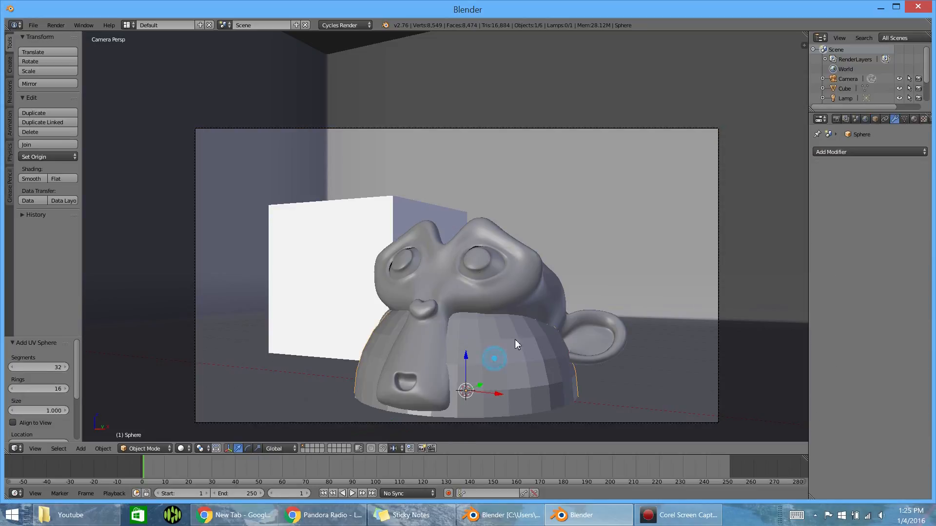
key("g")
key("z")
key("1")
key("Return")
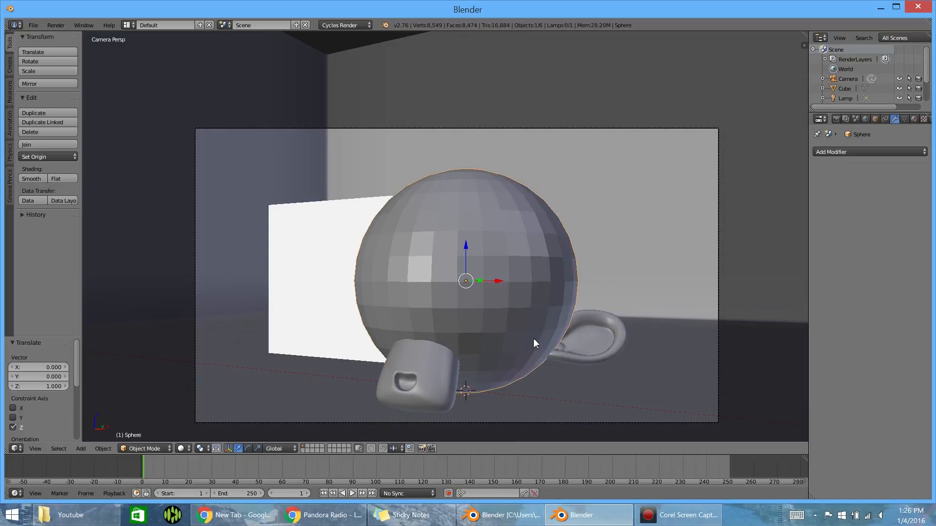
- Move the sphere about 1.64 along X and 2.67 along Y, and shift it back along X into the camera frame
key("KP_7")
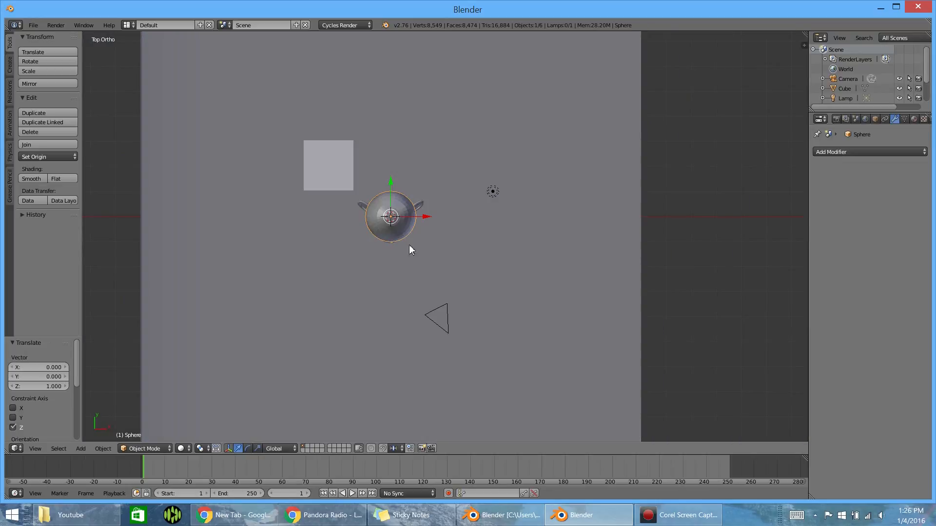
key("g")
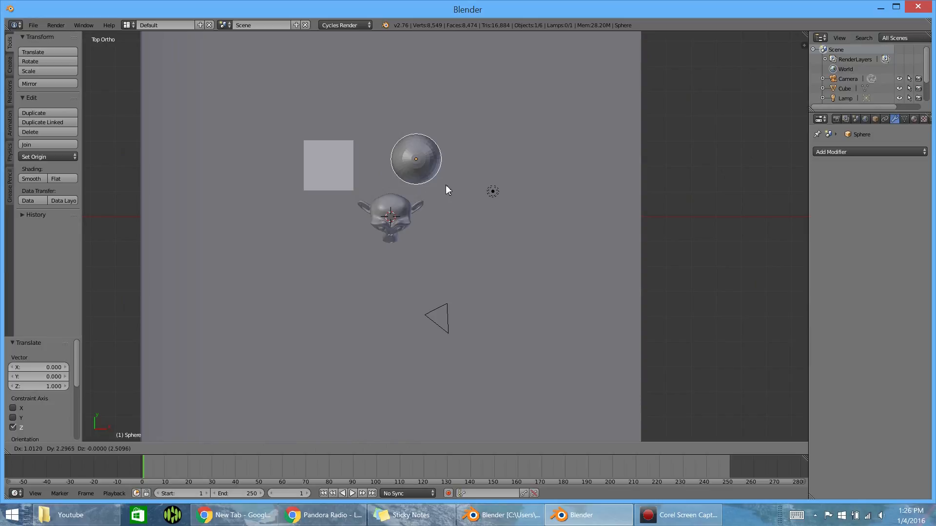
left_click(460, 180)
key("KP_0")
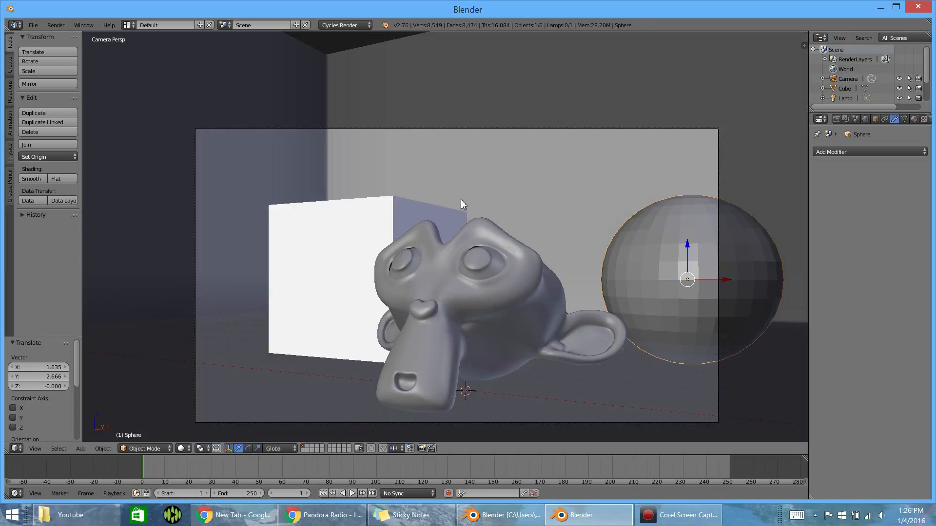
left_click_drag(722, 278, 663, 276)
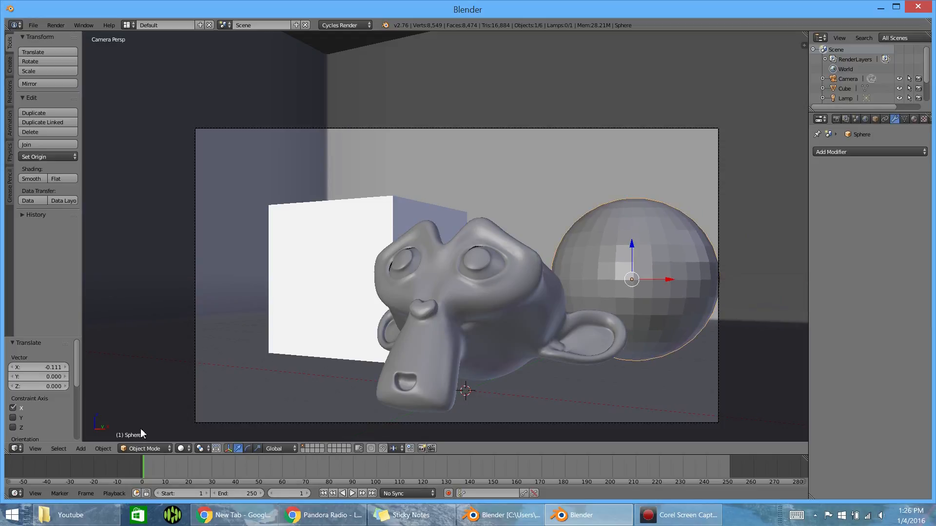
- Give the sphere a Subdivision Surface modifier with 2 view subdivisions and smooth shading
left_click(822, 152)
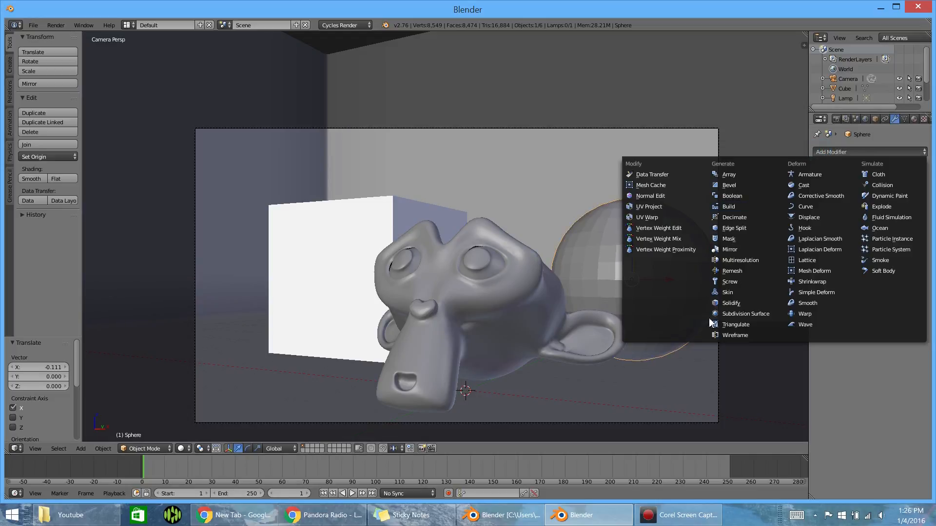
left_click(732, 314)
left_click(864, 219)
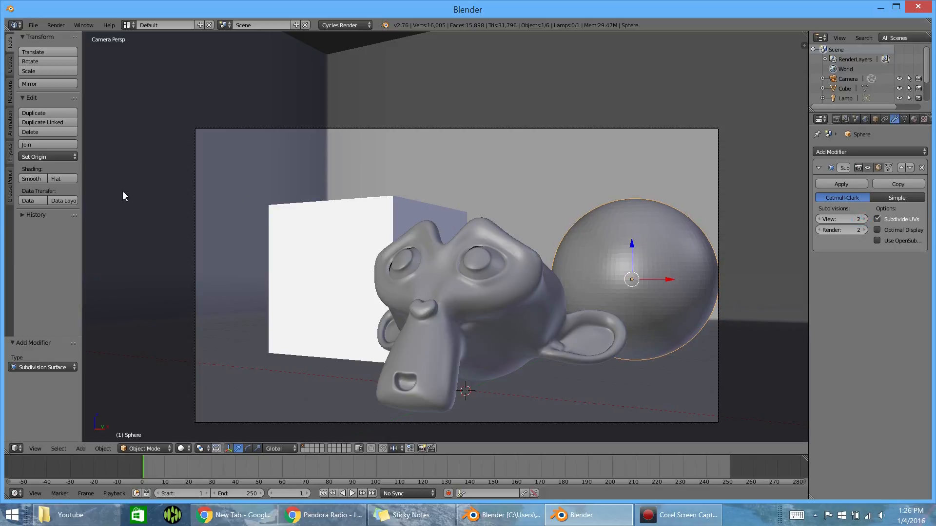
left_click(33, 179)
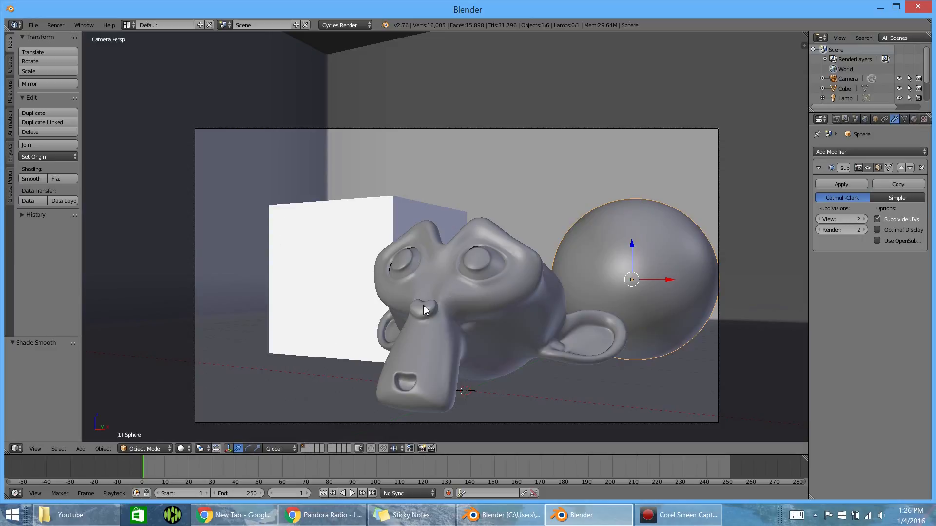
- Render the current frame to check the scene, and return to the camera view
key("F12")
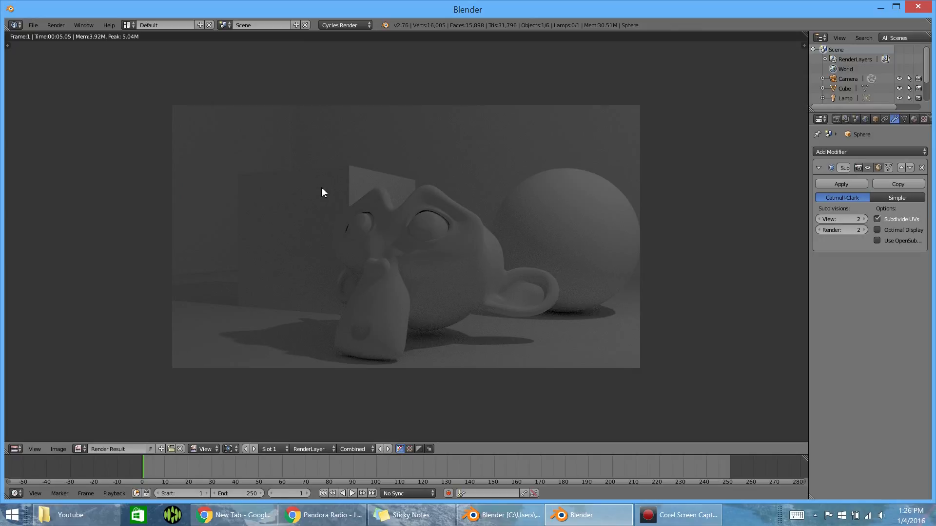
key("Escape")
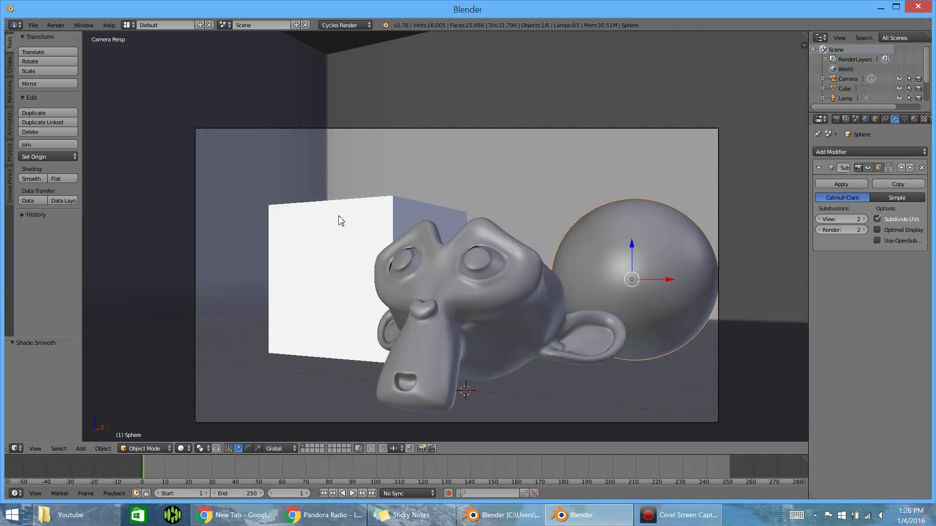
- Give the monkey head a new Diffuse BSDF material with a bright blue color
right_click(514, 295)
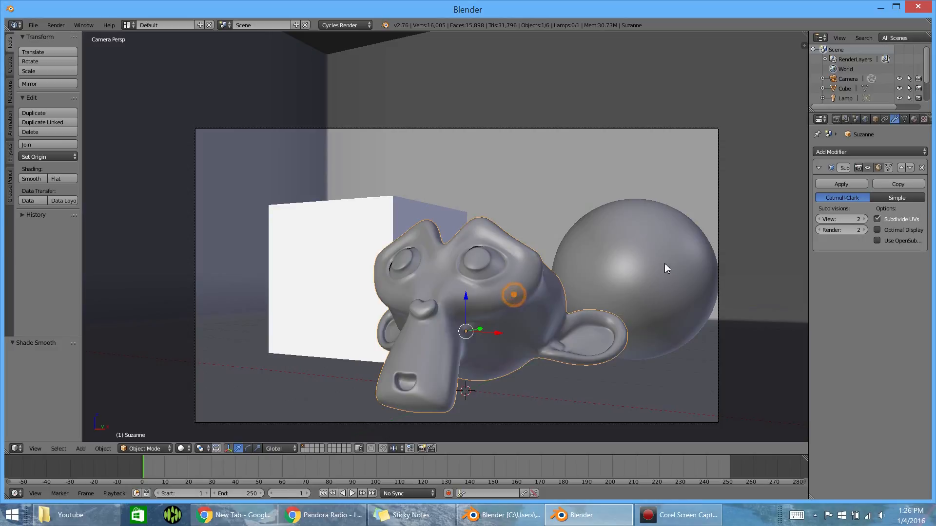
left_click(915, 119)
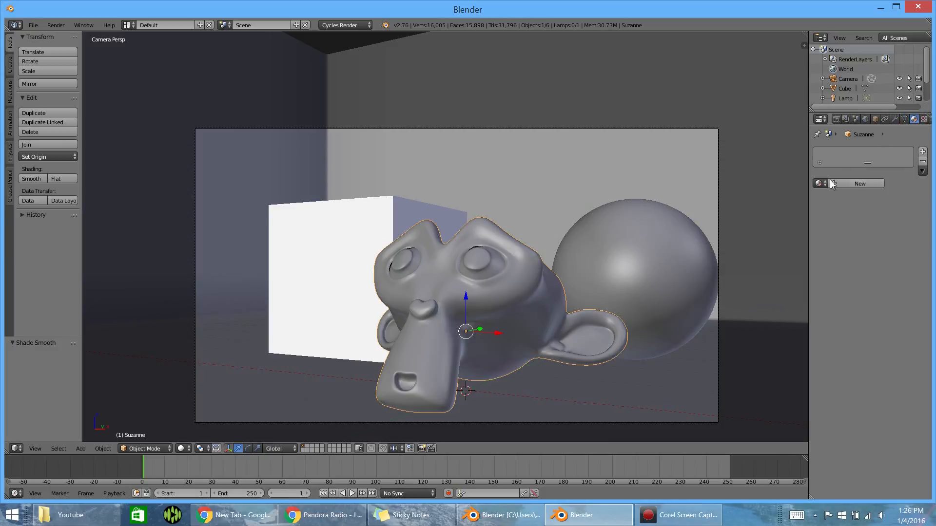
left_click(856, 183)
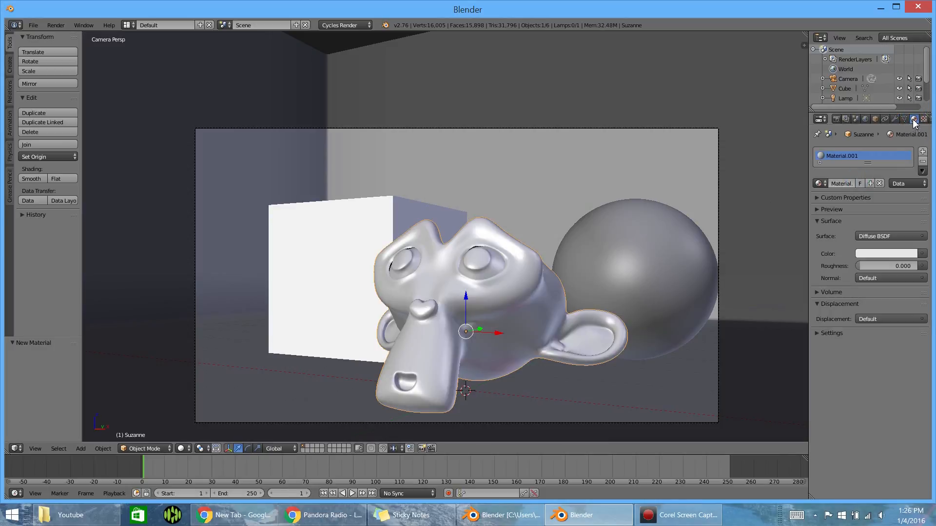
left_click(879, 254)
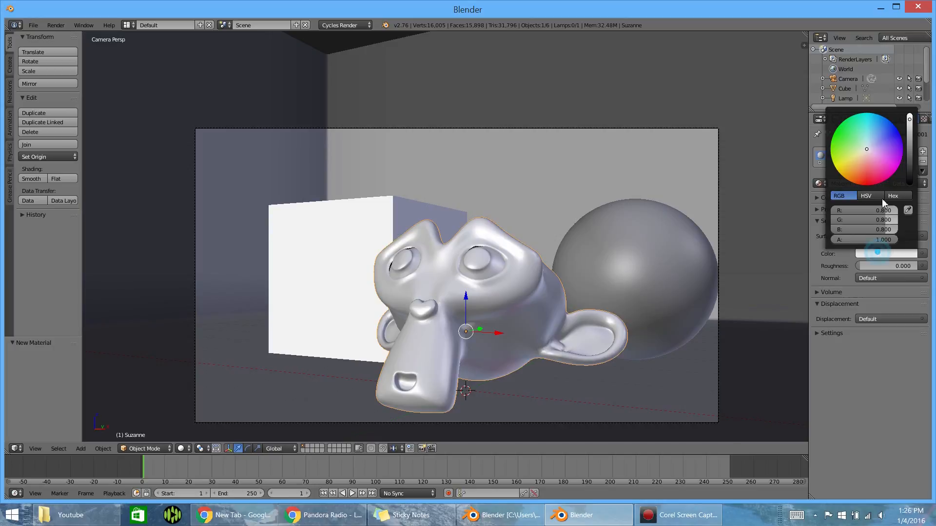
left_click_drag(861, 145, 885, 118)
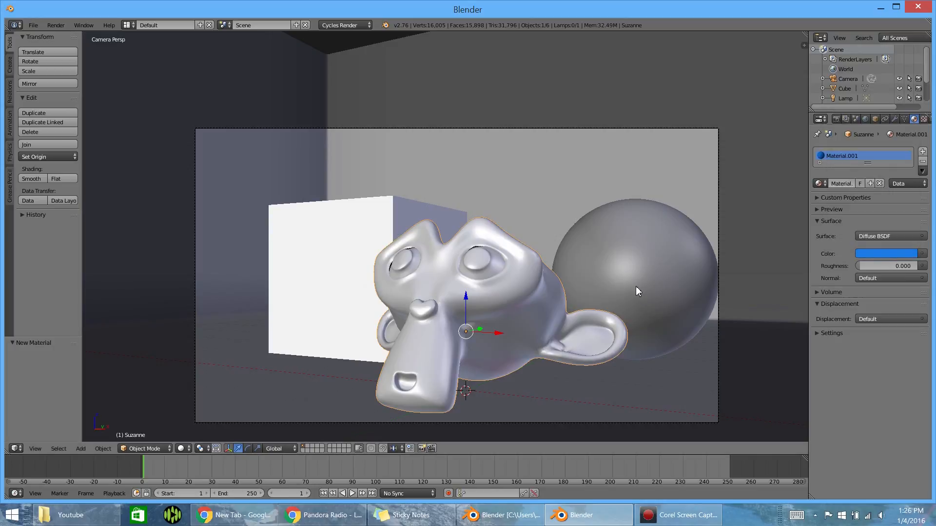
- Replace the cube's material with a new Diffuse BSDF material colored red at R 0.800, G 0.076, B 0.041
right_click(305, 272)
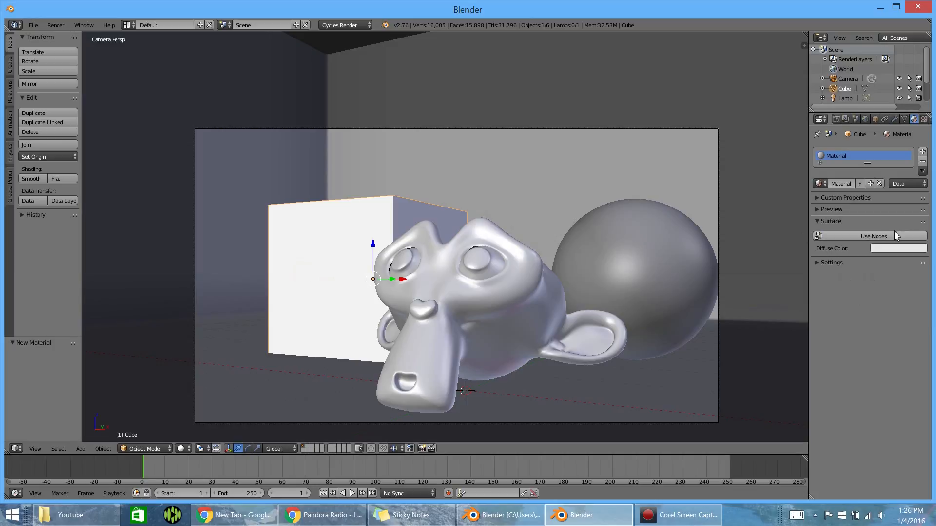
left_click(879, 183)
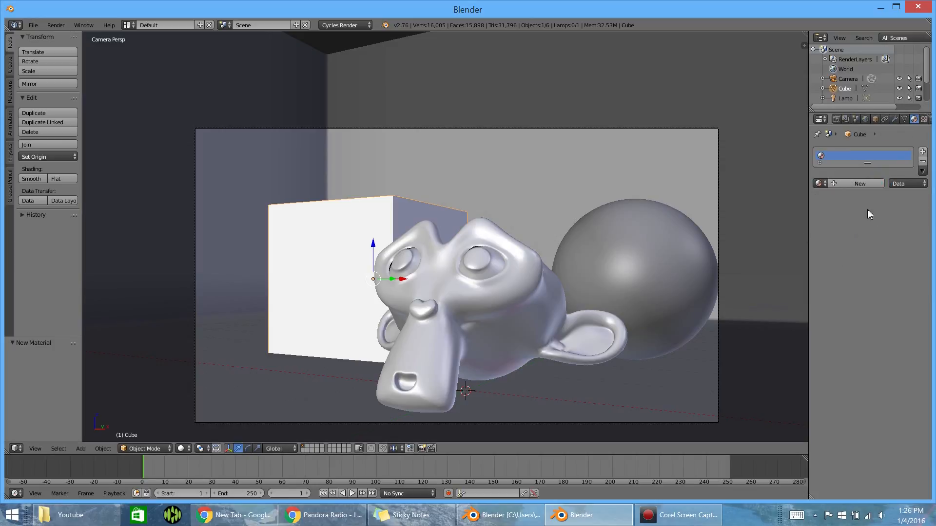
left_click(861, 184)
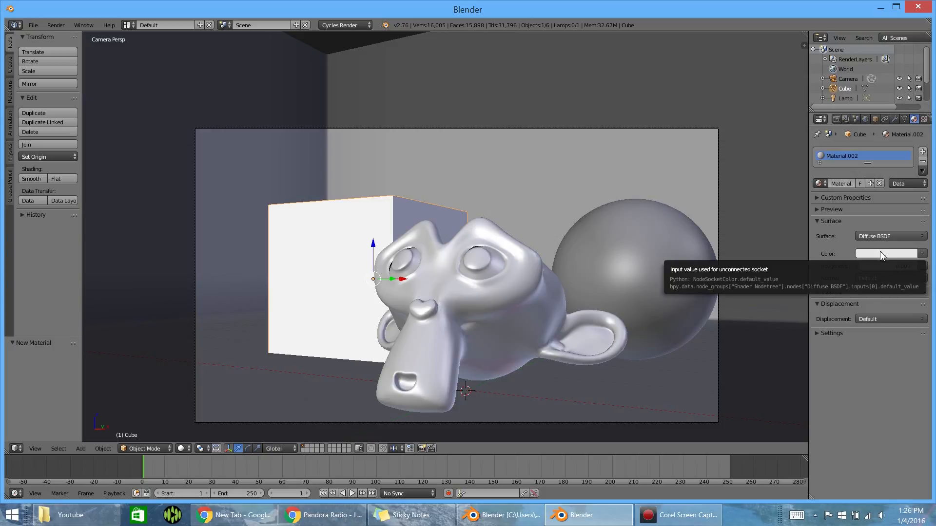
left_click(881, 253)
left_click_drag(866, 151, 863, 176)
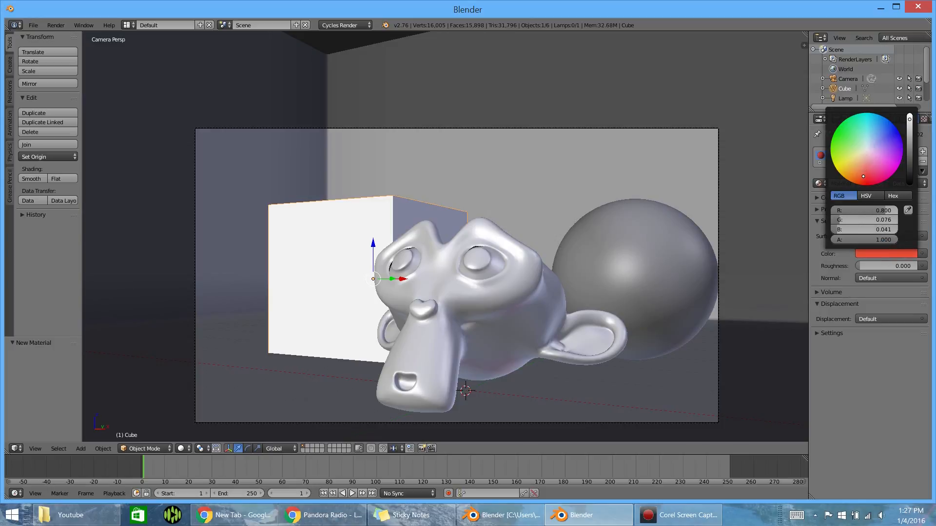
- Give the sphere a new bright green Diffuse BSDF material and render the frame to check the colors
right_click(676, 281)
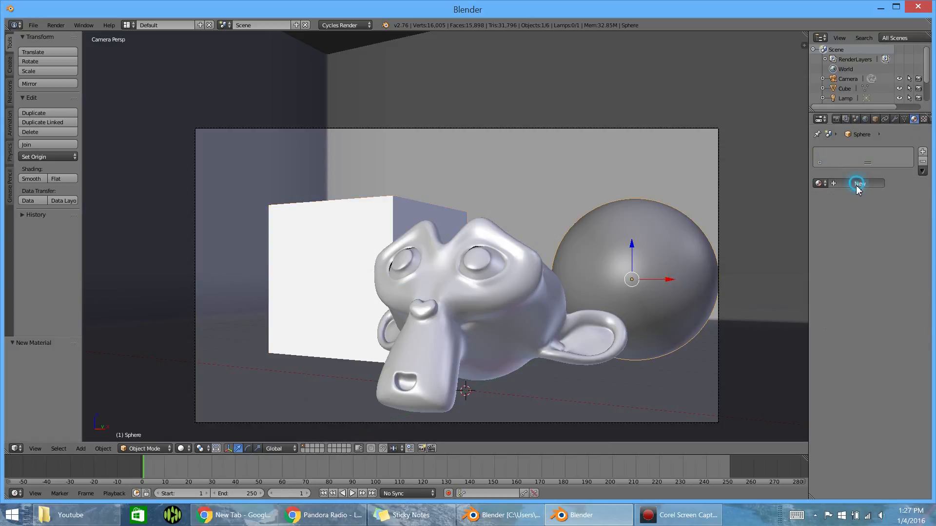
left_click(859, 184)
left_click(880, 253)
left_click_drag(870, 167, 835, 131)
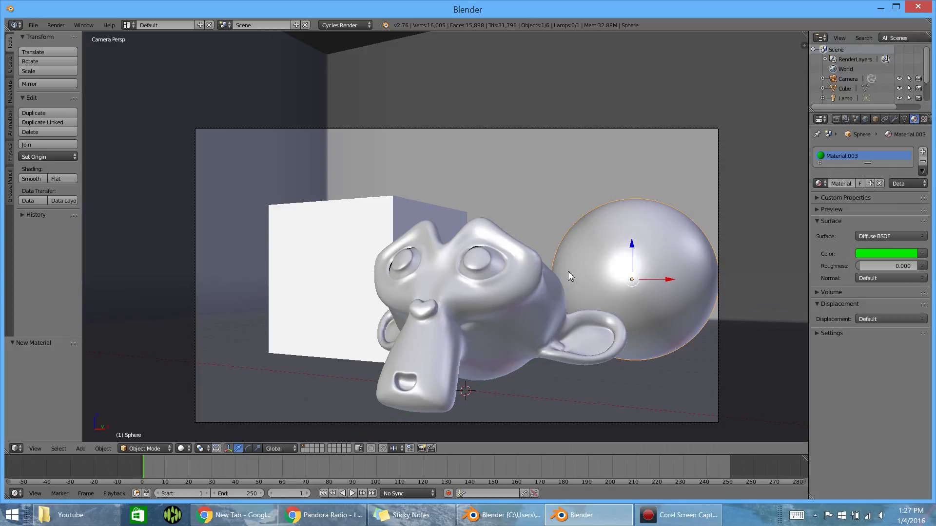
key("F12")
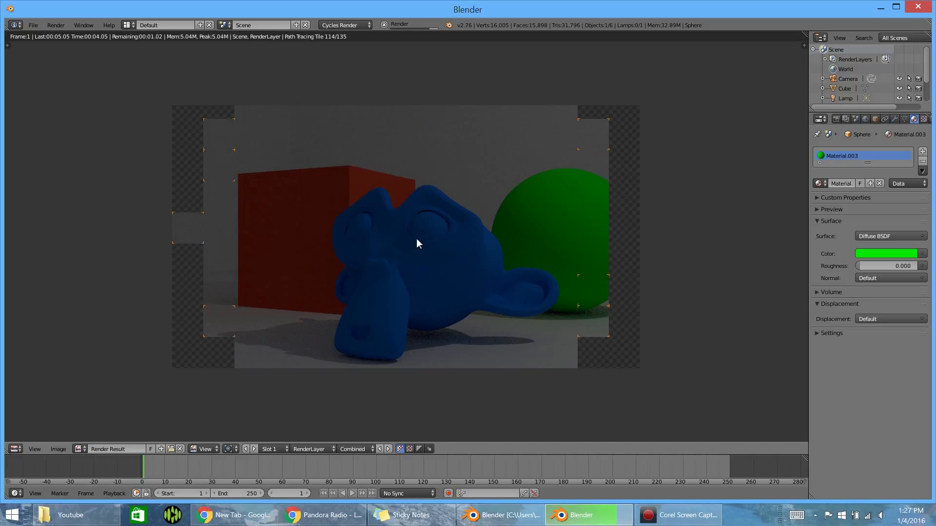
key("Escape")
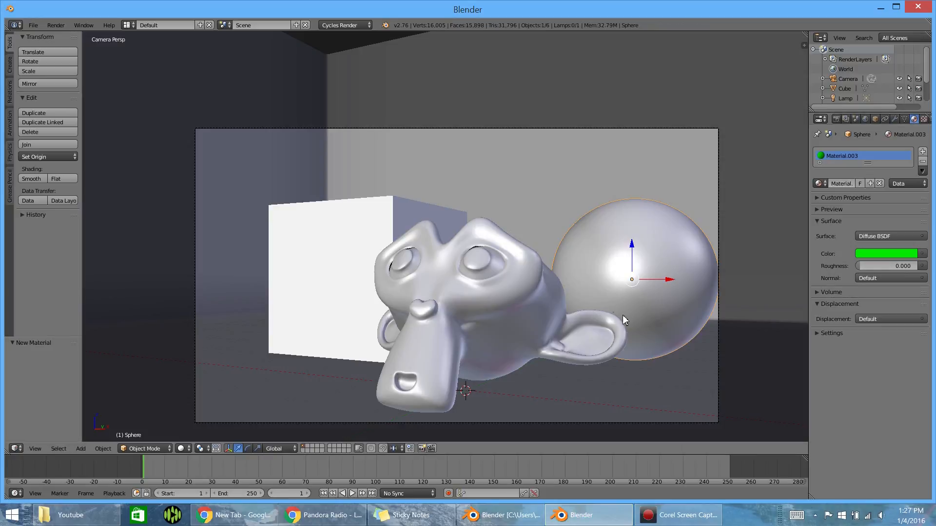
- Set the viewport color of the monkey head's material to blue in the material settings
left_click(841, 333)
right_click(677, 286)
right_click(427, 273)
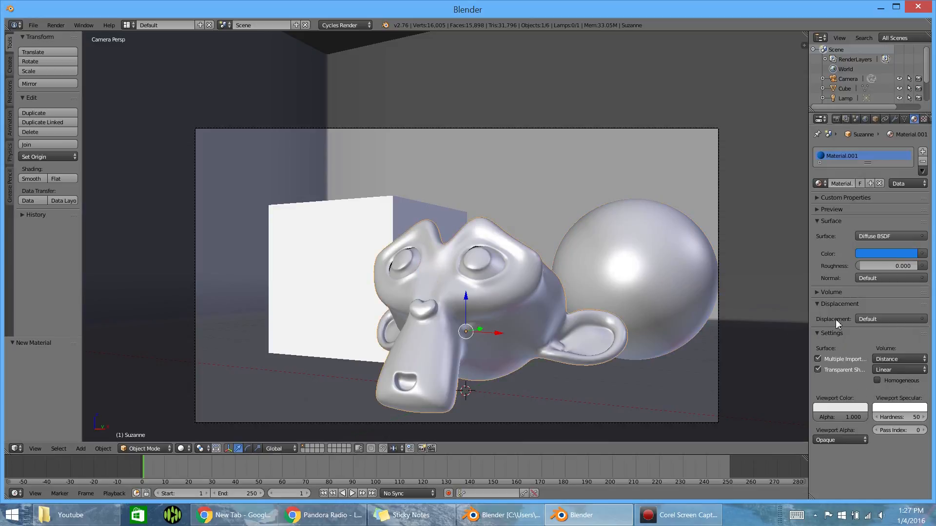
left_click(820, 333)
left_click(821, 332)
left_click(838, 405)
left_click_drag(839, 326, 795, 301)
- Set the material viewport color to green for the sphere and to red for the cube
right_click(620, 268)
left_click(853, 408)
right_click(349, 269)
left_click(839, 408)
left_click_drag(814, 318, 816, 344)
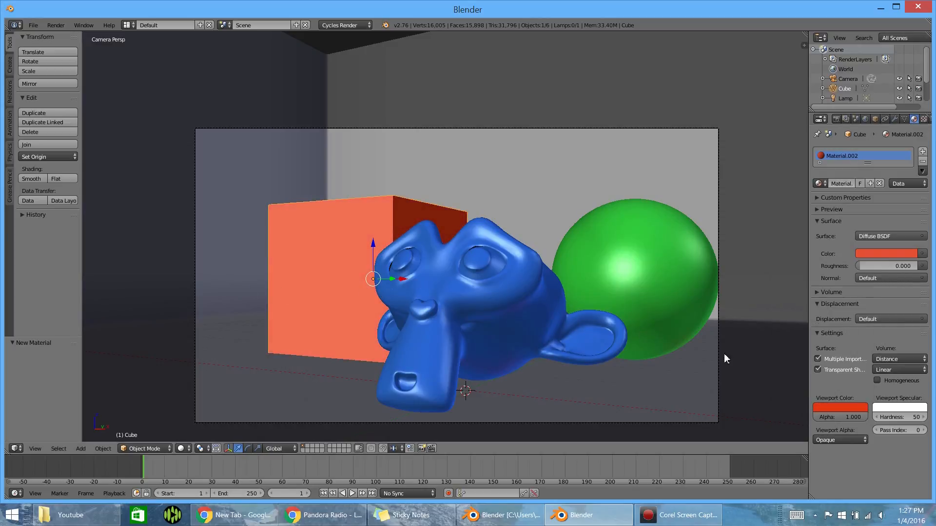
- Rotate the camera about -2.67° around the global Z axis and shift it slightly to reframe the objects
scroll(330, 291, "down", 1)
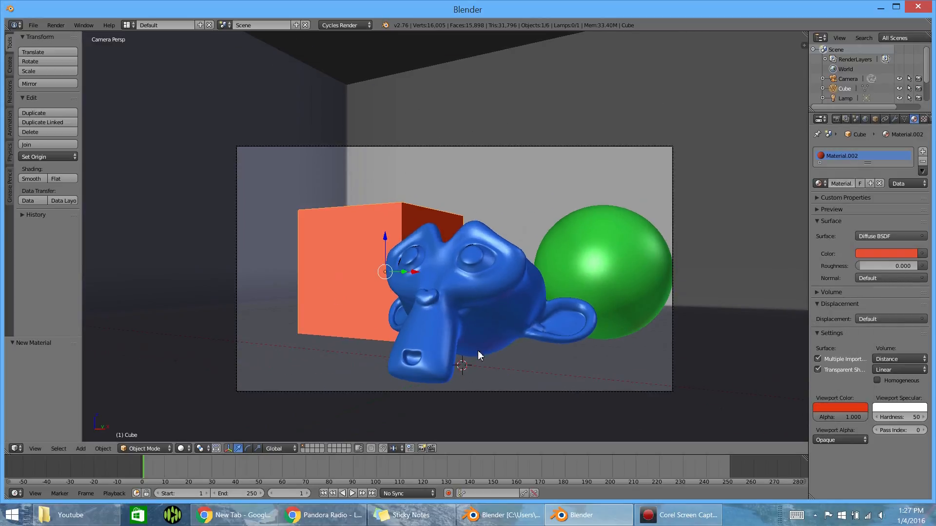
right_click(459, 394)
key("r")
key("z")
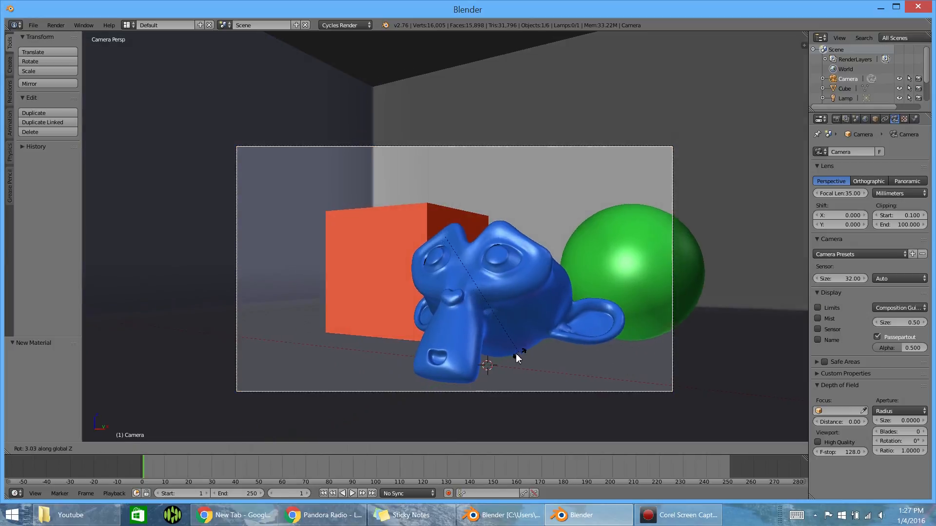
left_click(507, 353)
key("g")
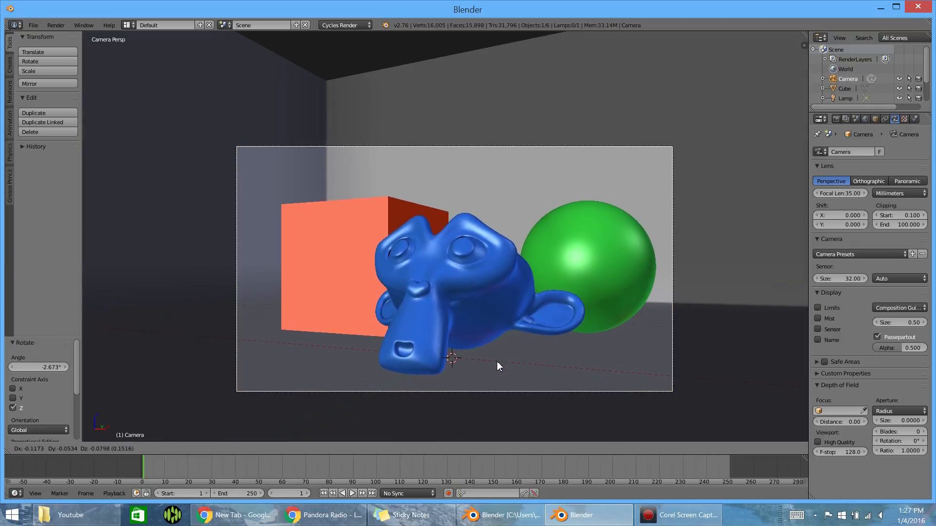
left_click(497, 363)
- Move the camera about -0.41 in X and 0.29 in Y, and shift it about 0.25 in X and 0.11 in Y from the camera view
key("KP_7")
key("g")
left_click(487, 367)
key("KP_0")
key("g")
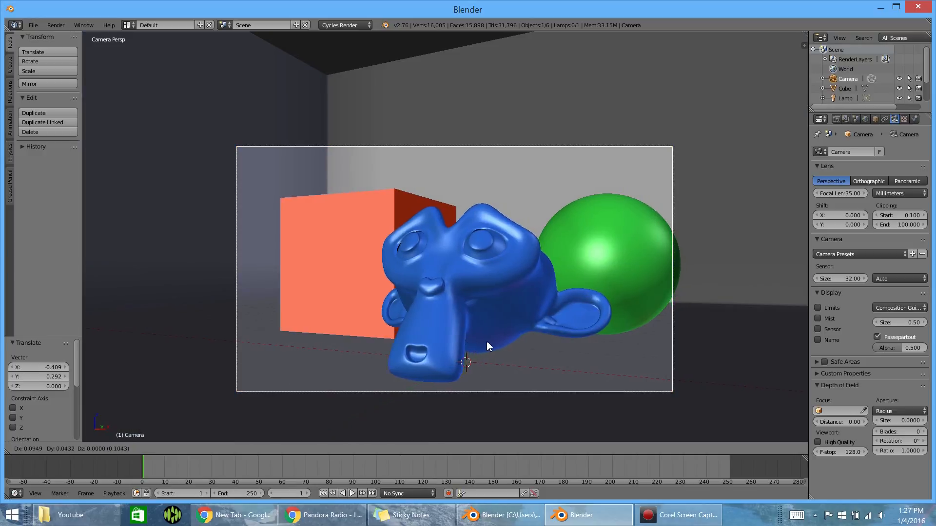
left_click(492, 343)
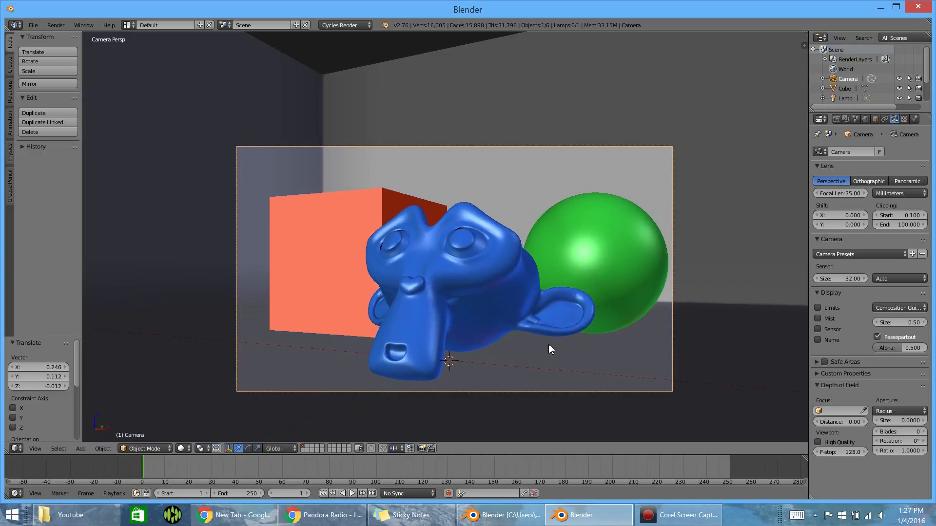
- Delete the point lamp from the scene
key("KP_7")
middle_click_drag(380, 254, 349, 203)
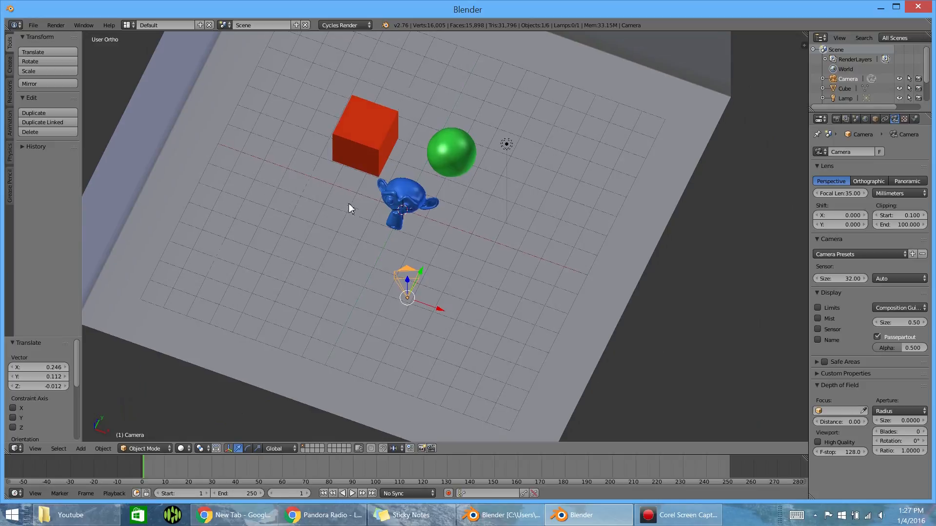
left_click(337, 25)
right_click(499, 146)
middle_click_drag(501, 160, 490, 137)
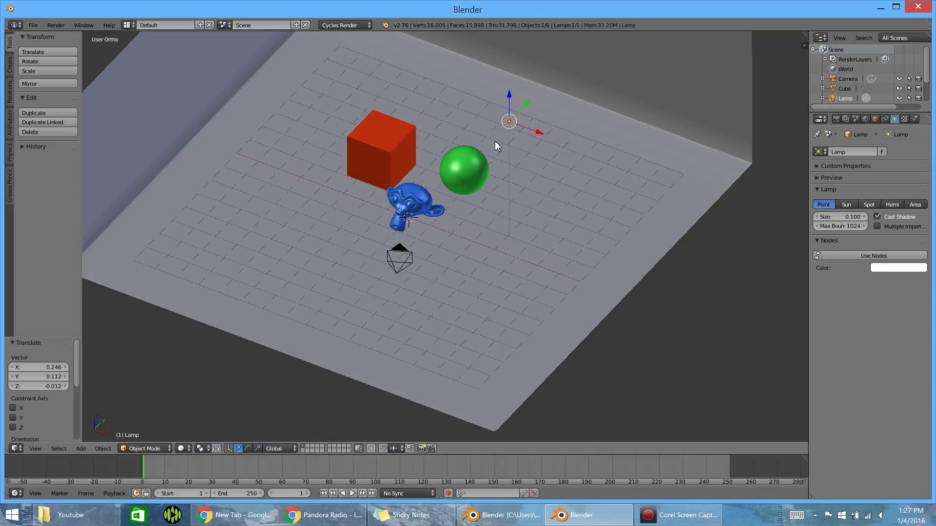
key("x")
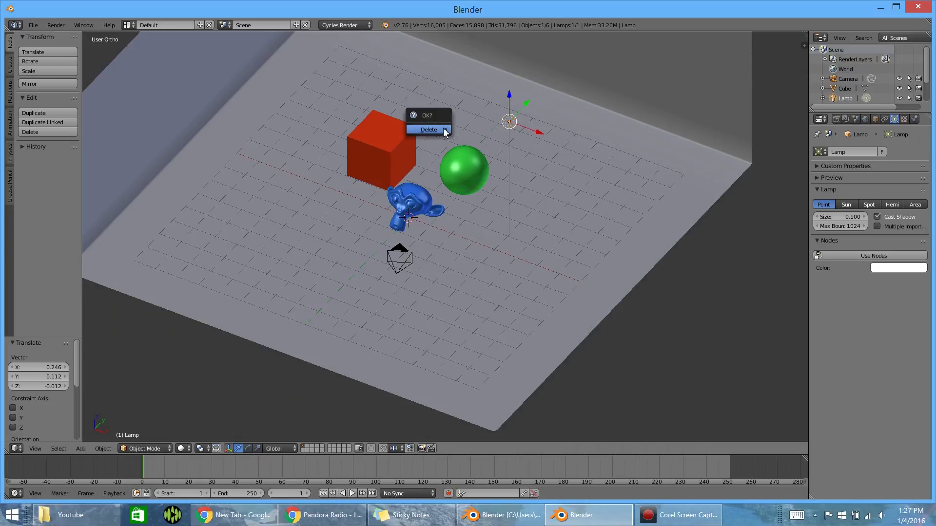
left_click(443, 128)
key("ctrl+s")
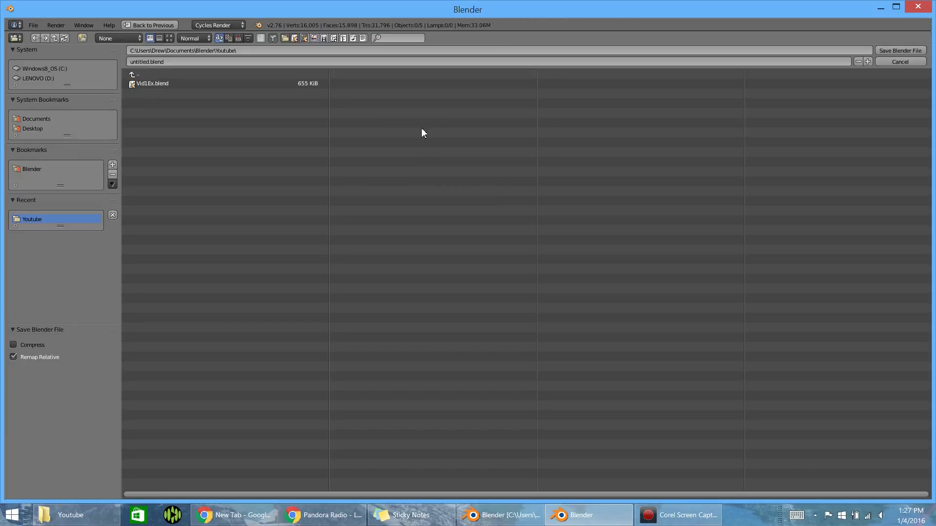
left_click(886, 61)
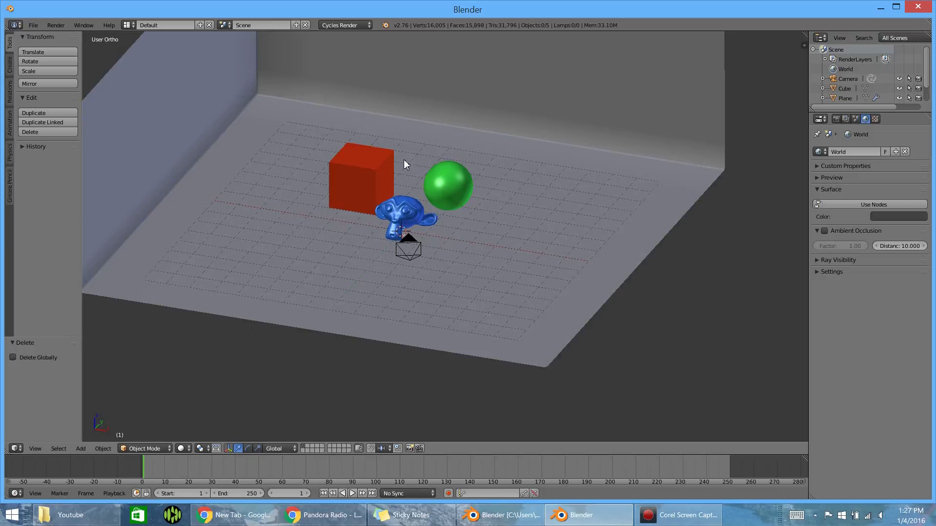
- Place the 3D cursor at several spots around the scene and snap it back to the center
middle_click_drag(404, 159, 400, 225)
scroll(401, 224, "up", 4)
middle_click_drag(317, 234, 274, 198)
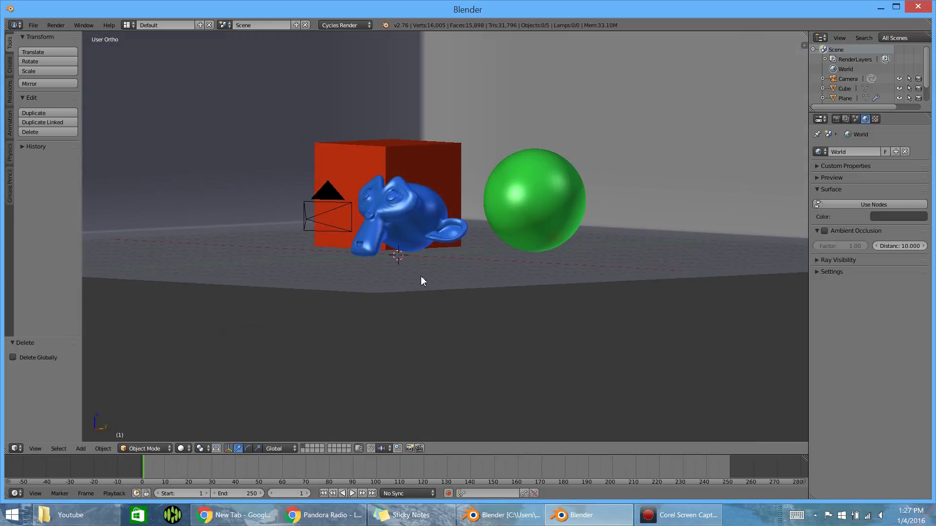
left_click(418, 276)
left_click(307, 289)
left_click(269, 194)
left_click(568, 133)
key("shift+s")
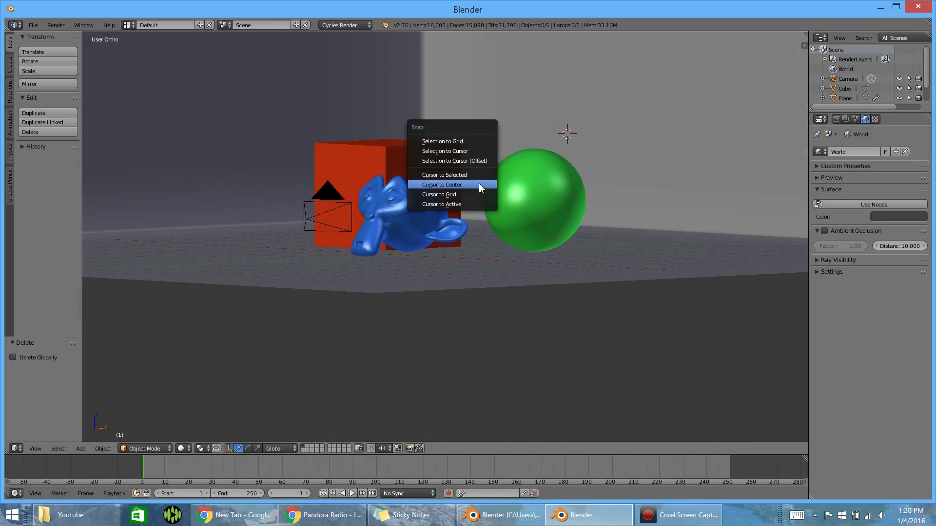
left_click(478, 185)
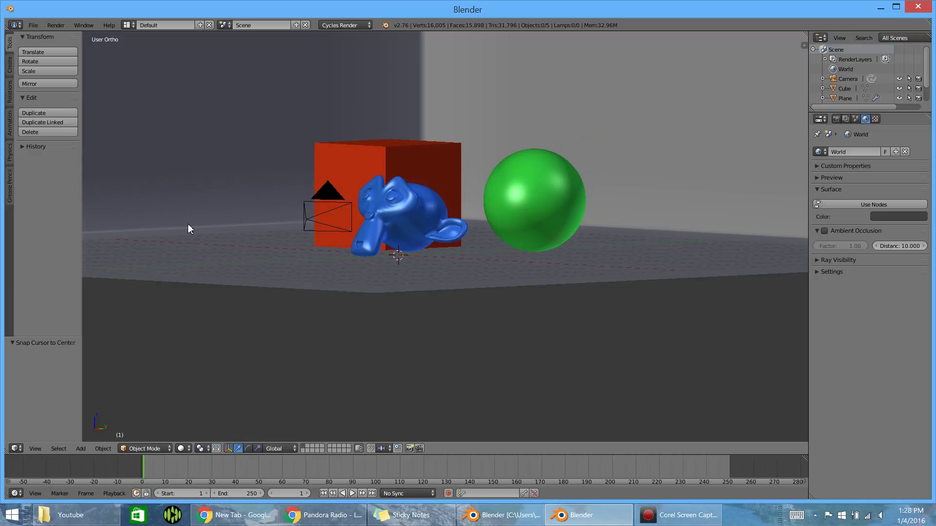
- Add a plane at the scene center and raise it along Z well above the three objects
key("shift+a")
mouse_move(354, 188)
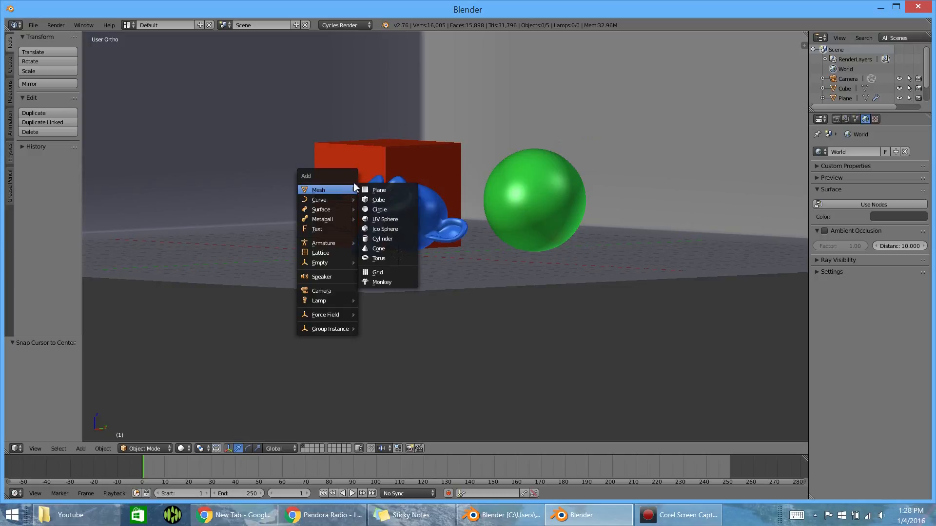
left_click(394, 191)
scroll(429, 226, "down", 3)
key("g")
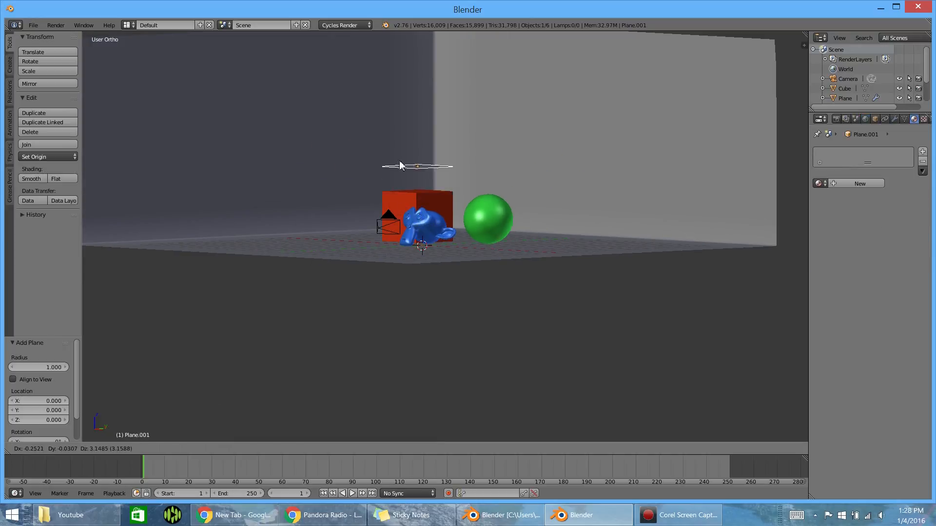
key("z")
left_click(426, 147)
- Scale the raised plane up by about 1.72 and check the framing through the camera
middle_click_drag(426, 148, 452, 160)
key("s")
left_click(519, 160)
key("KP_0")
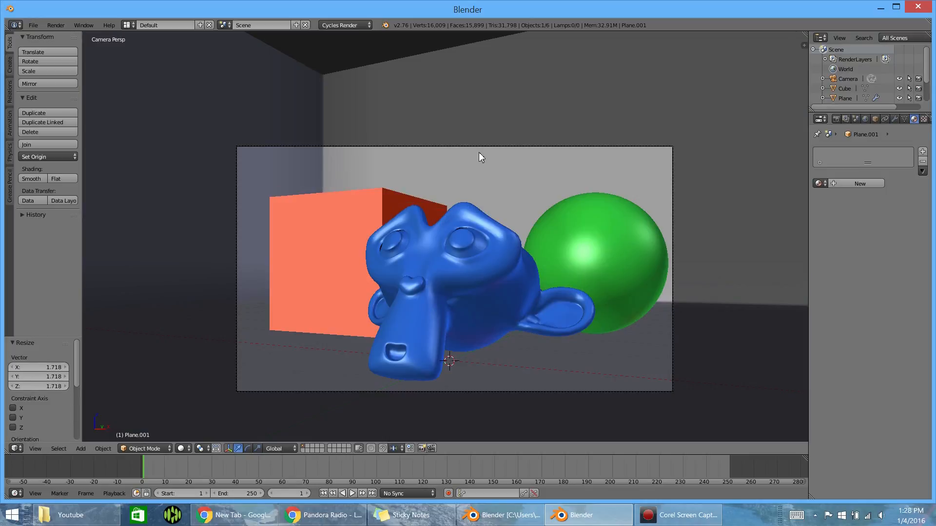
scroll(429, 135, "up", 2)
key("KP_0")
- Give the overhead plane a new material with an Emission surface shader
middle_click_drag(657, 130, 591, 127)
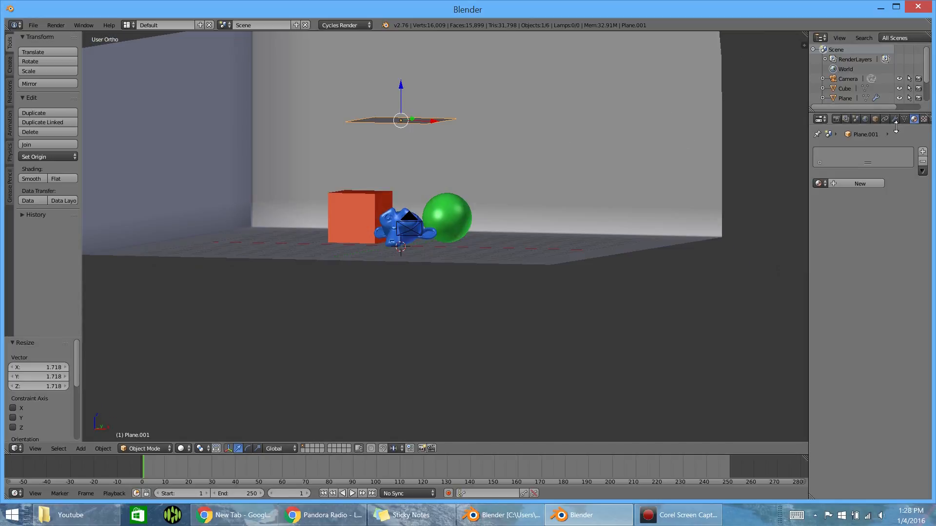
left_click(838, 183)
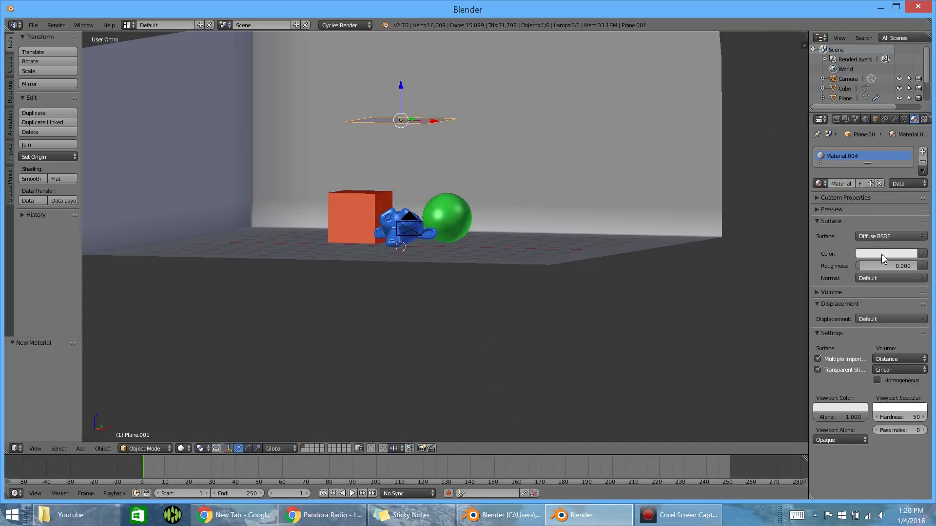
left_click(881, 237)
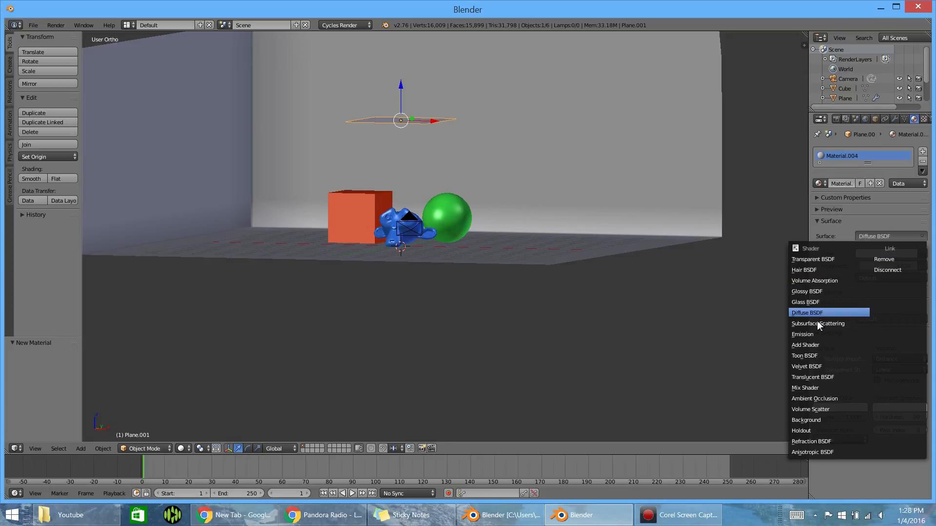
left_click(808, 336)
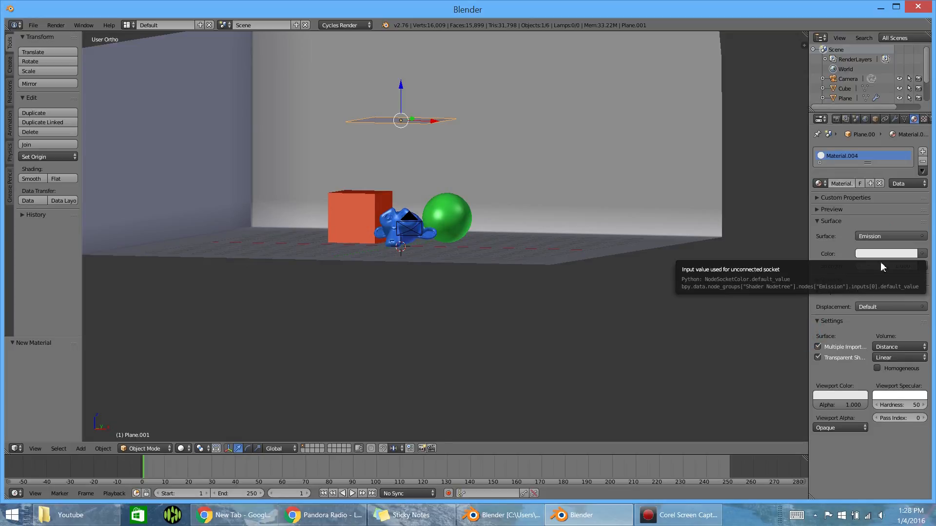
- Set the overhead plane's emission strength to 4 and scale the plane up by about 1.33
type("4")
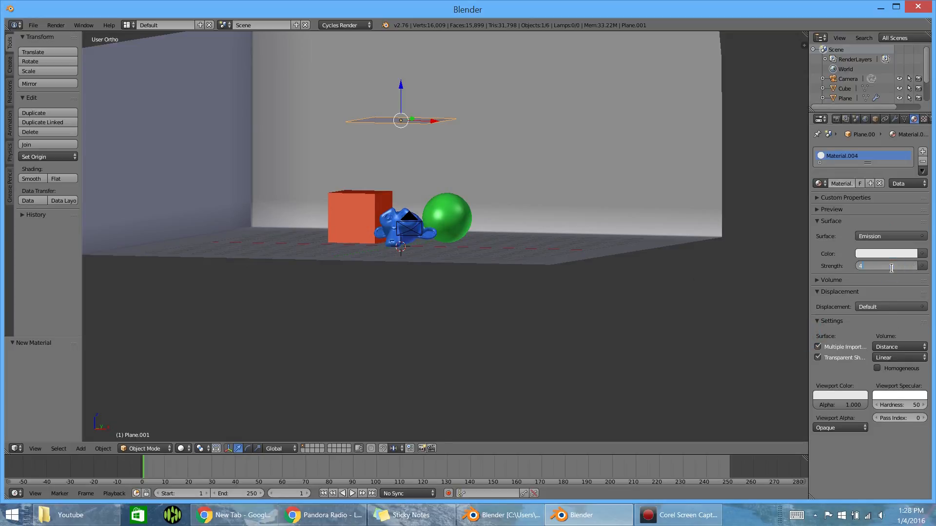
middle_click_drag(414, 153, 383, 165)
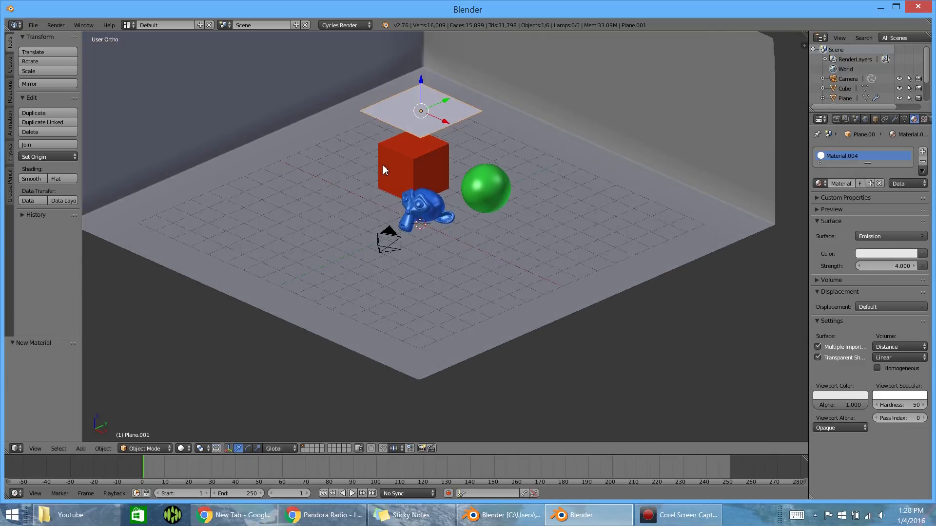
key("s")
left_click(500, 175)
middle_click_drag(480, 110, 397, 118)
- Add a second plane at the scene center and raise it about 2.9 along Z
key("shift+a")
mouse_move(426, 142)
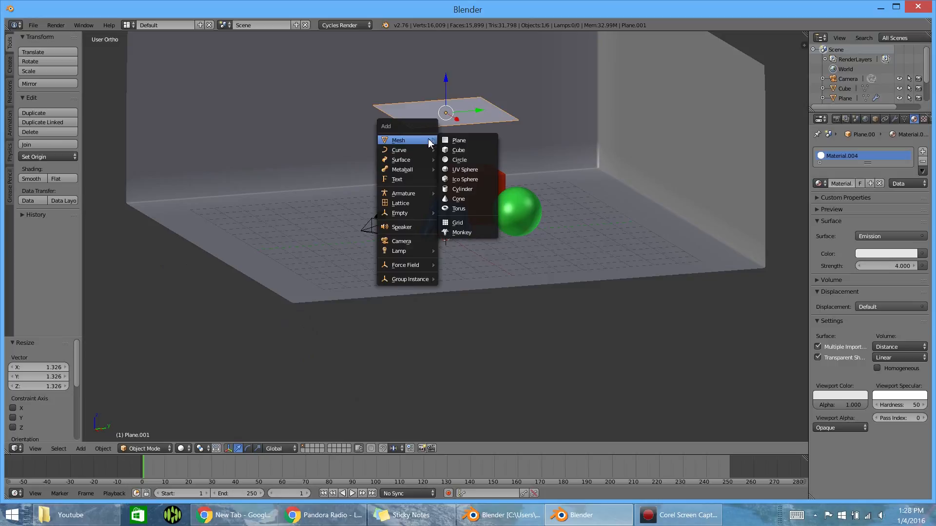
left_click(458, 144)
key("g")
key("z")
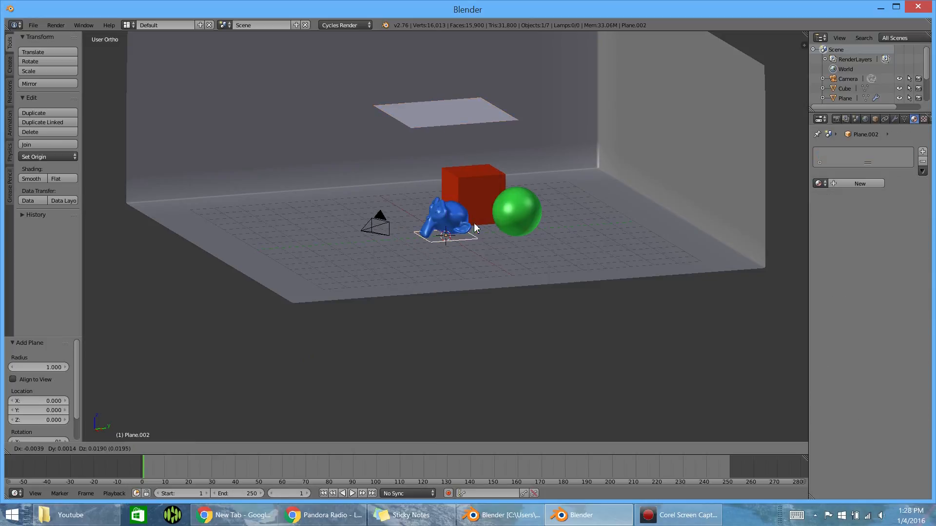
left_click(476, 158)
- Move the new plane about -7.9 along Y behind the camera and about -1.6 along X
key("g")
key("y")
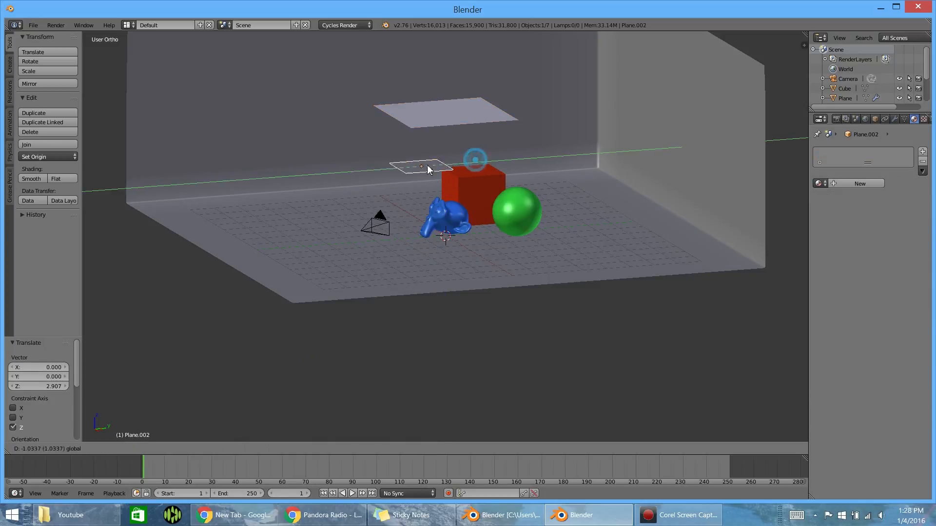
left_click(298, 184)
middle_click_drag(297, 184, 408, 258)
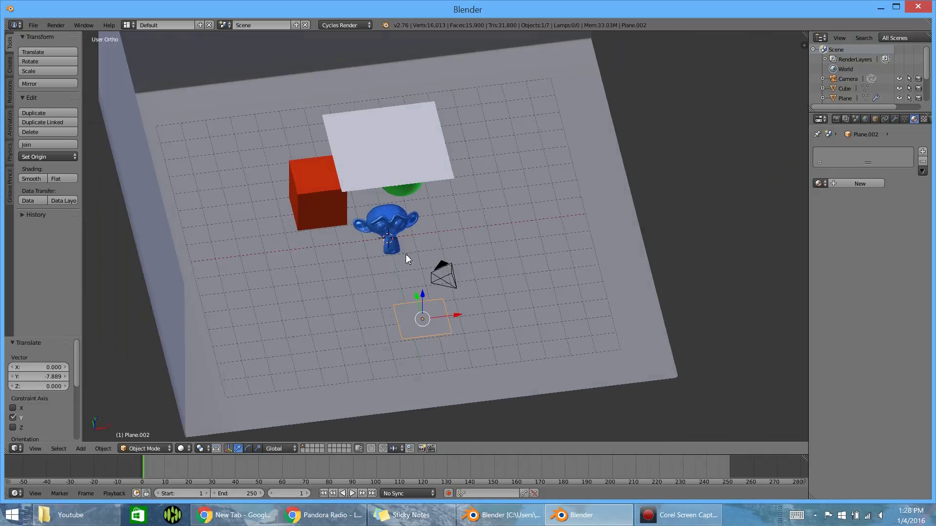
key("g")
key("x")
left_click(418, 316)
- Tilt the new plane toward the objects by about 50° around X, adjusting it by about -5° in the right side view
middle_click_drag(418, 316, 429, 127)
key("r")
key("x")
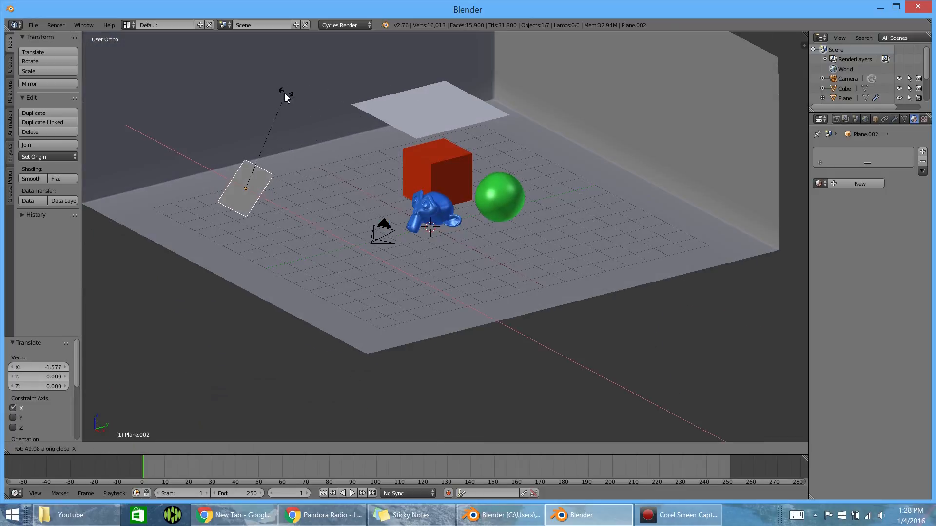
left_click(283, 96)
middle_click_drag(288, 95, 328, 156)
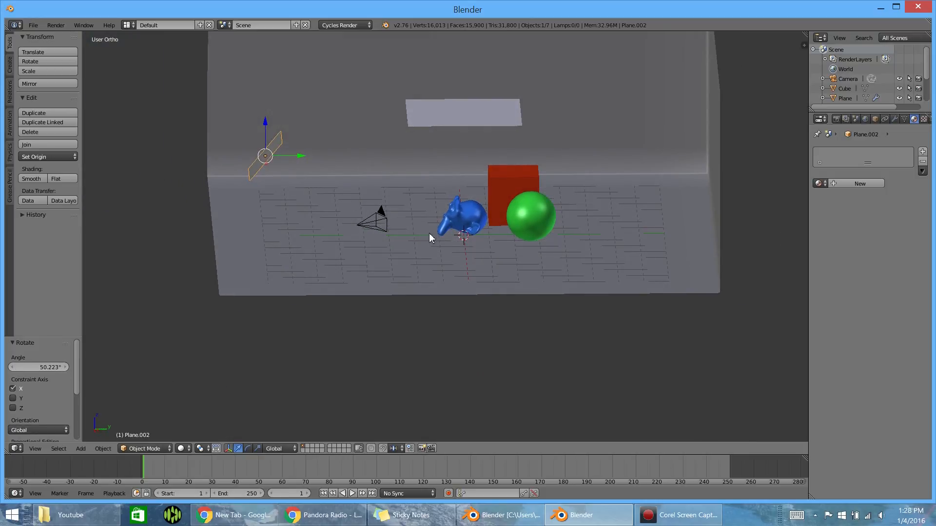
middle_click_drag(424, 237, 445, 260)
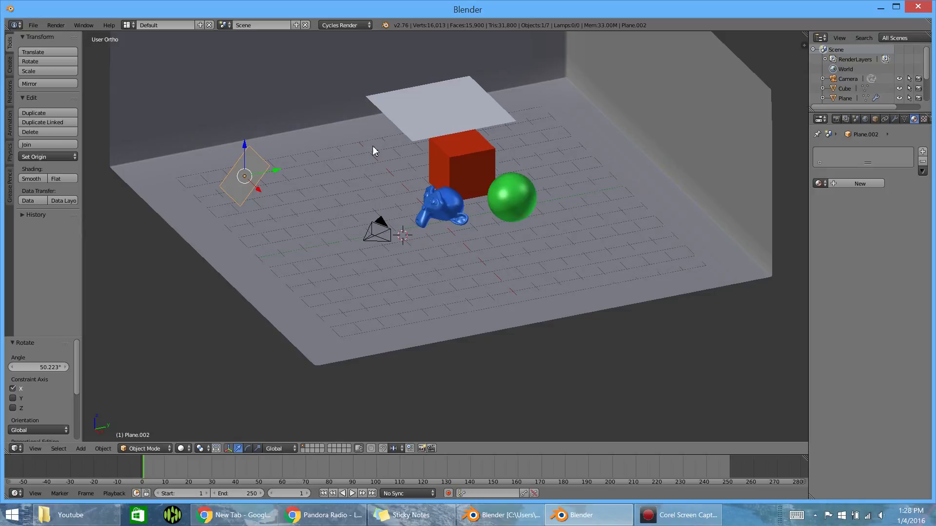
key("KP_3")
scroll(398, 144, "up", 2)
key("r")
left_click(390, 104)
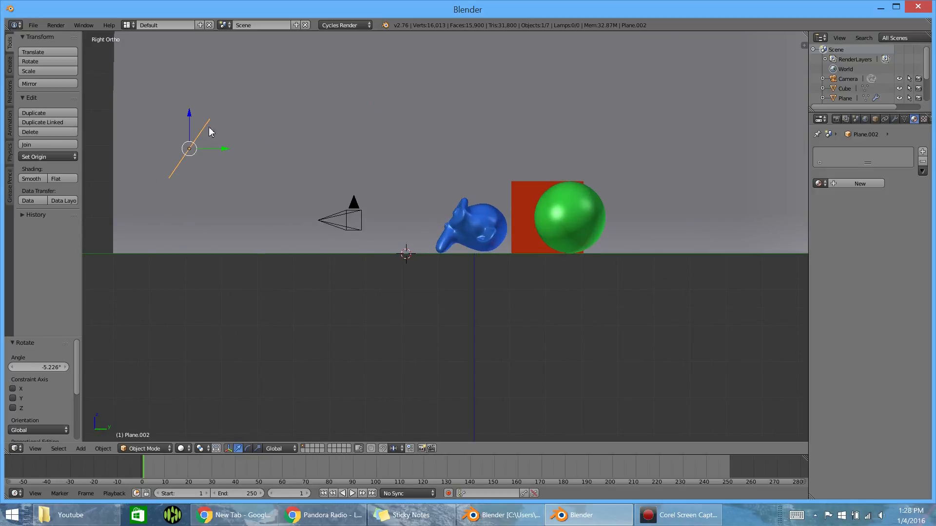
- Give the tilted plane a new Emission material with strength 4 and a light blue color
middle_click_drag(210, 132, 341, 178)
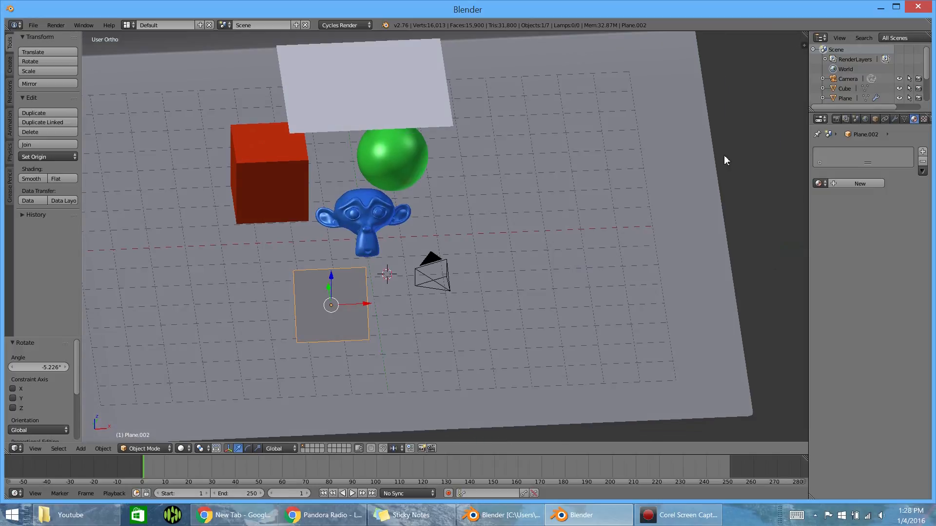
left_click(864, 185)
left_click(861, 237)
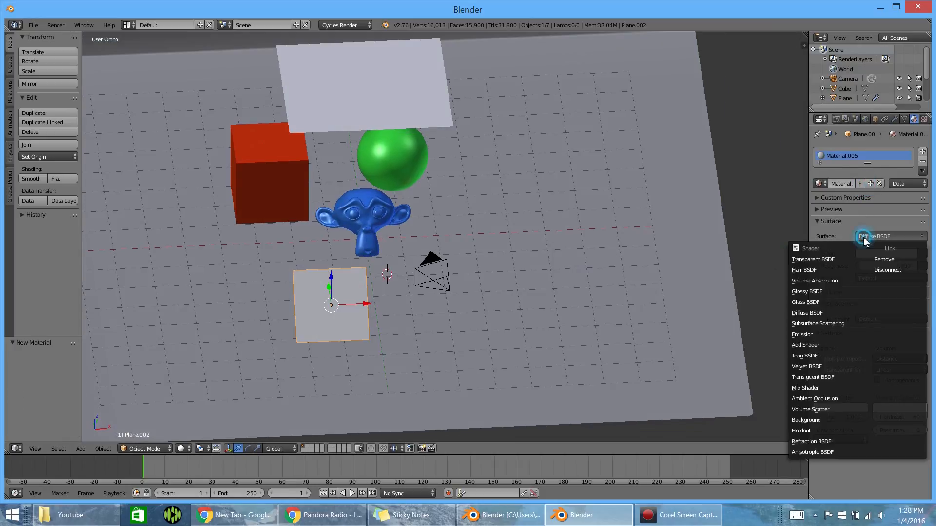
left_click(809, 335)
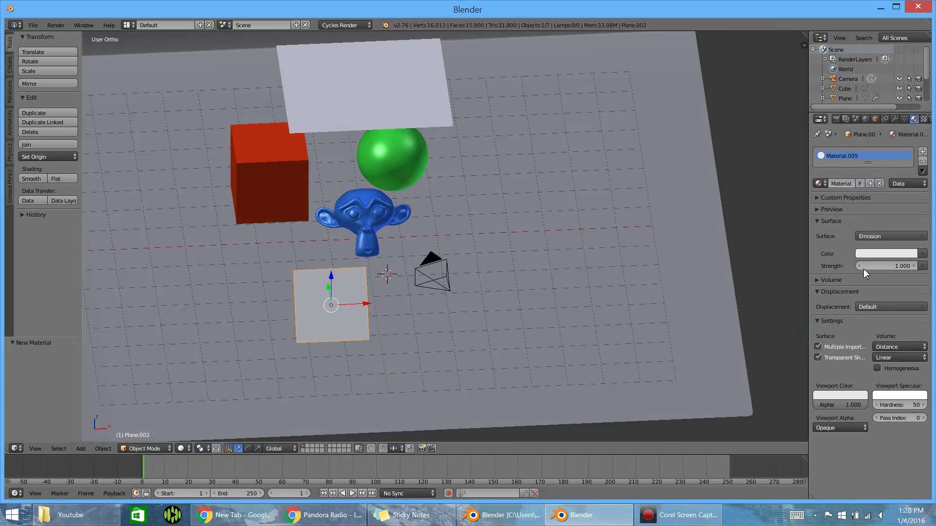
left_click(887, 266)
left_click(887, 253)
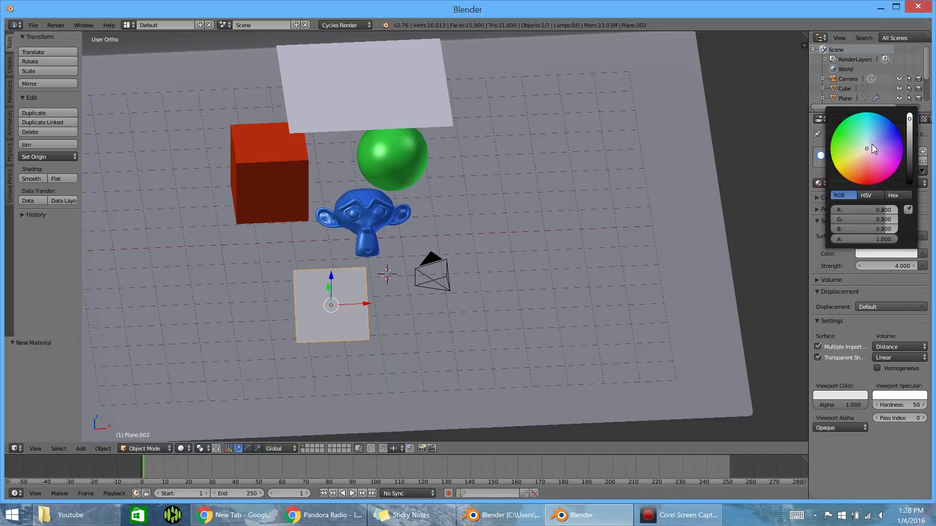
left_click_drag(868, 146, 875, 137)
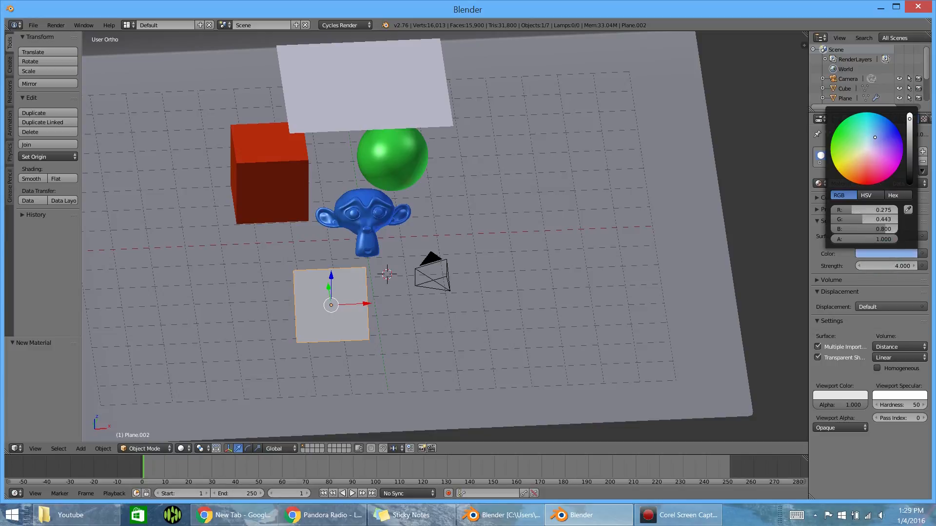
- Render the scene through the camera and set the Cycles render samples to 40
middle_click_drag(510, 213, 375, 224)
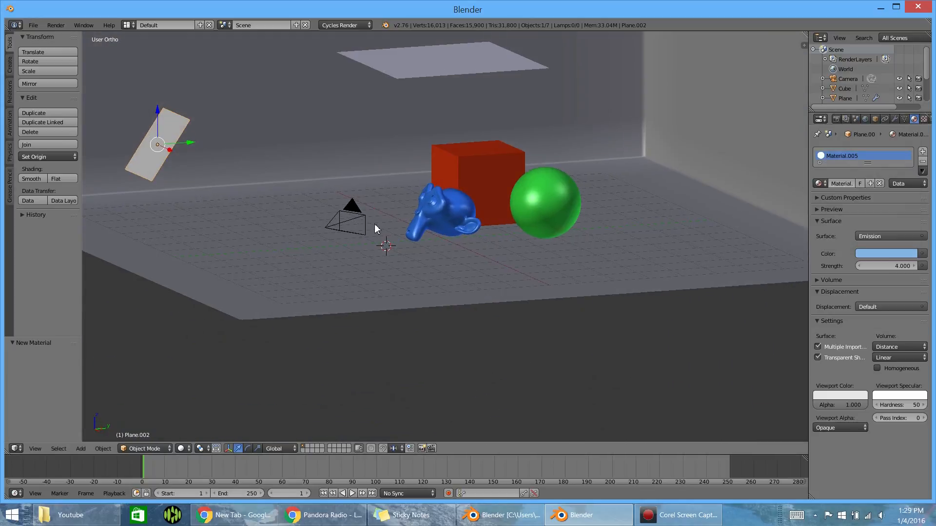
key("F12")
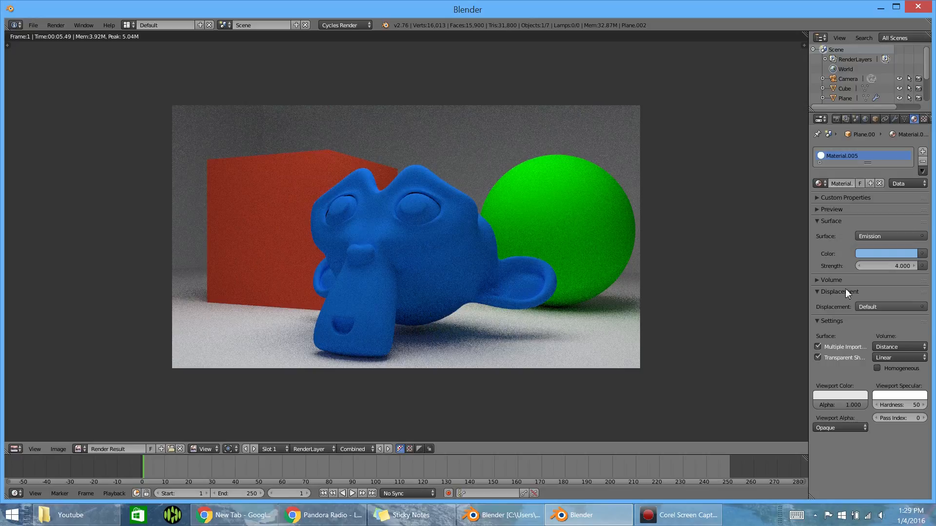
left_click(836, 119)
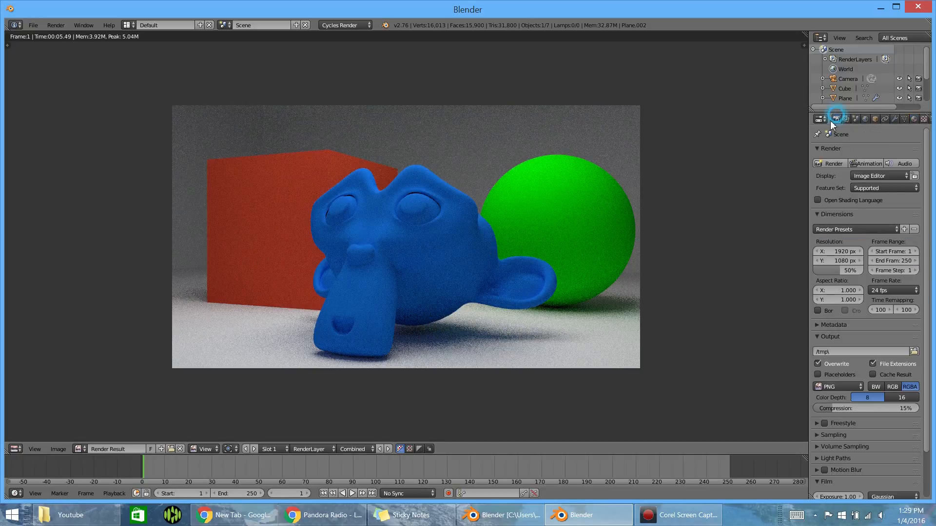
scroll(850, 256, "down", 3)
scroll(858, 278, "down", 1)
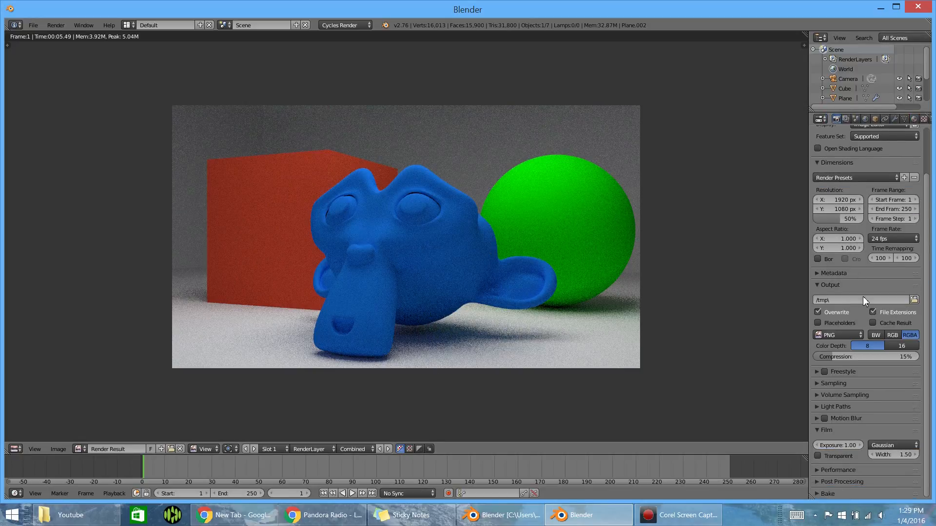
left_click(849, 385)
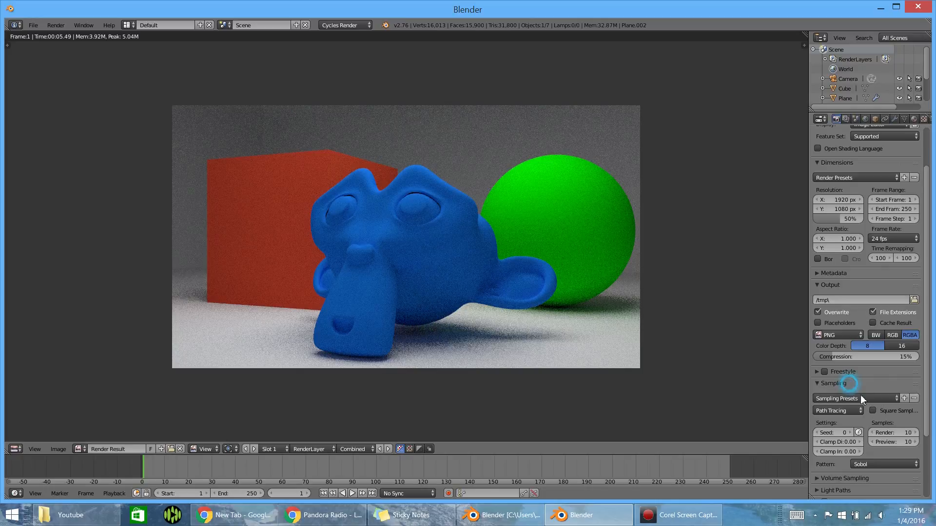
left_click(894, 433)
- Examine the monkey head's contact with the floor in the rendered image and return to the 3D view
scroll(255, 168, "up", 2)
scroll(328, 177, "down", 2)
scroll(334, 182, "up", 1)
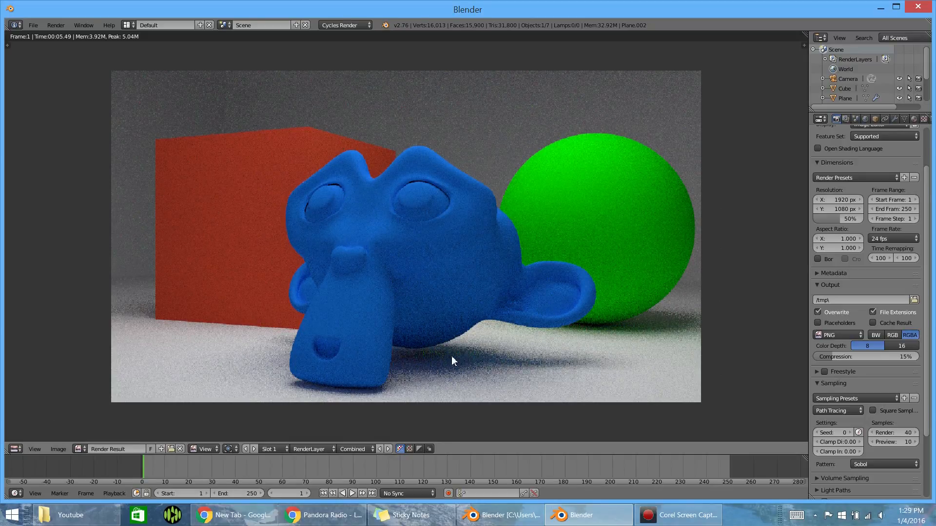
left_click_drag(425, 352, 341, 337)
key("Escape")
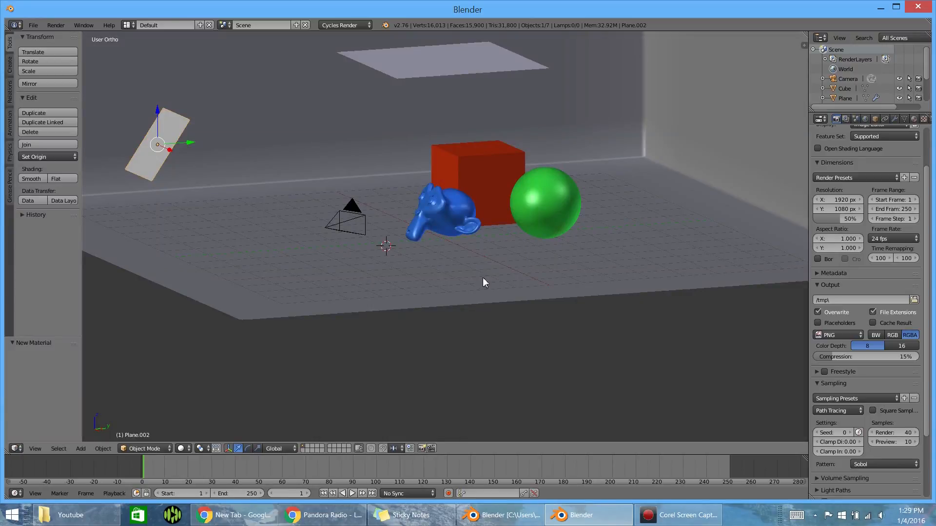
- Rotate the monkey head slightly in the right side wireframe view and lower it about 0.017 along Z toward the floor
right_click(476, 232)
key("KP_3")
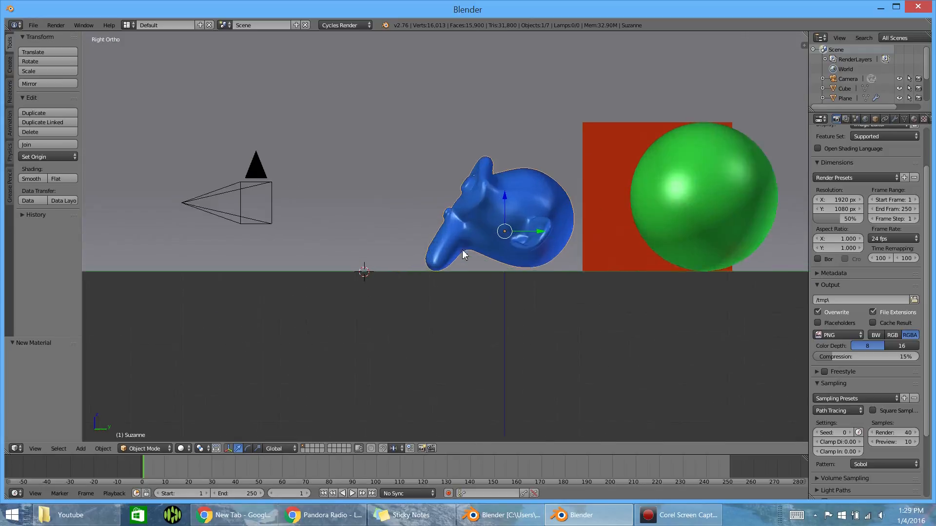
scroll(578, 260, "up", 4)
key("z")
middle_click_drag(565, 266, 445, 257, "shift")
scroll(598, 285, "up", 1)
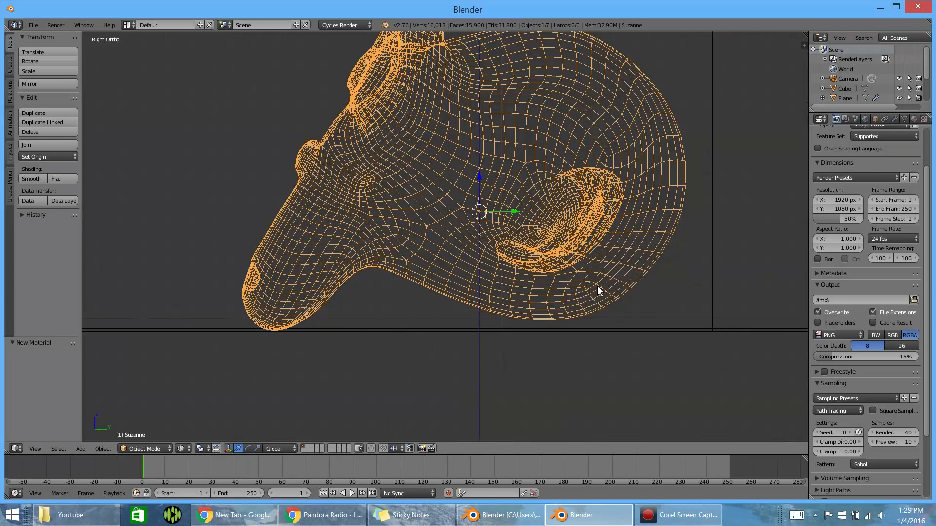
key("r")
left_click(644, 275)
left_click_drag(479, 176, 478, 180)
- Fine-tune the monkey head's tilt twice more with Z shifts of about -0.026 and 0.007, and restore solid shading
key("r")
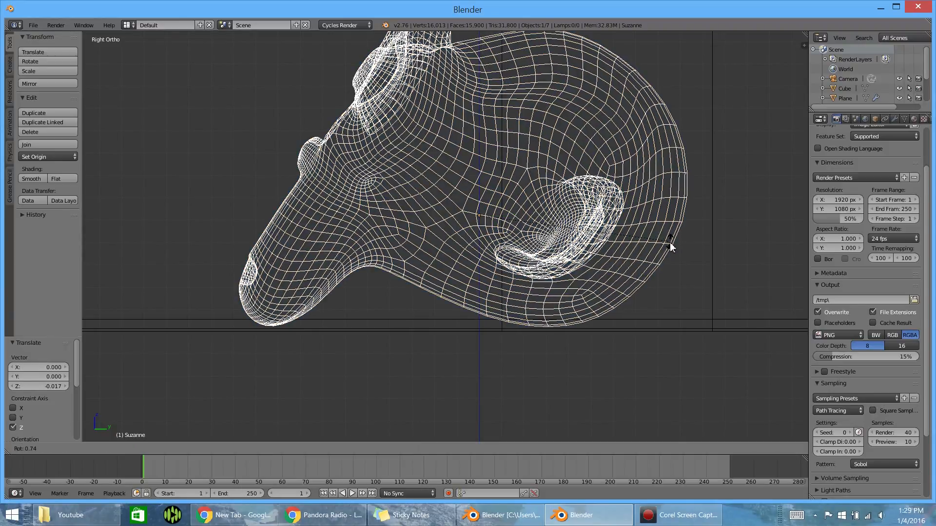
left_click(670, 243)
left_click_drag(477, 182, 476, 189)
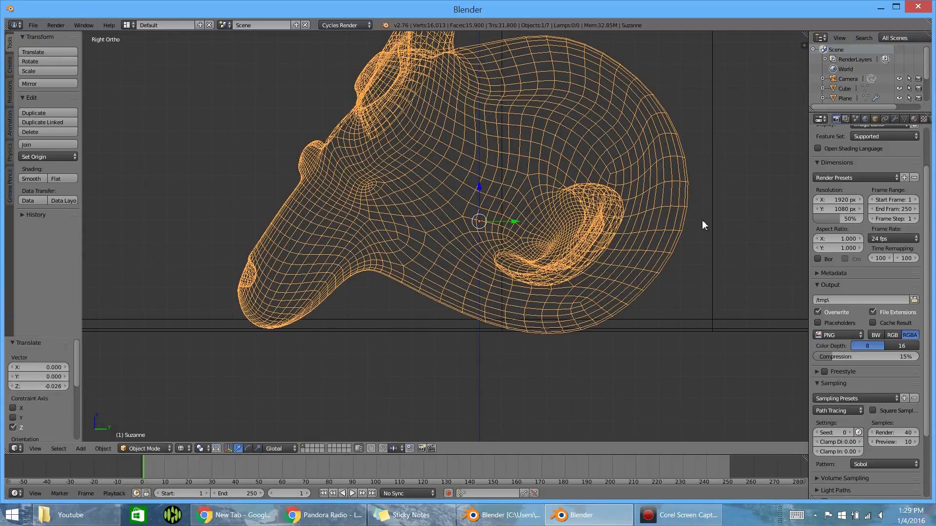
key("r")
left_click(702, 216)
left_click_drag(478, 192, 480, 190)
middle_click_drag(370, 233, 455, 236)
key("z")
- Give the room plane a new Diffuse BSDF material in blue-violet and render the scene
scroll(454, 236, "down", 4)
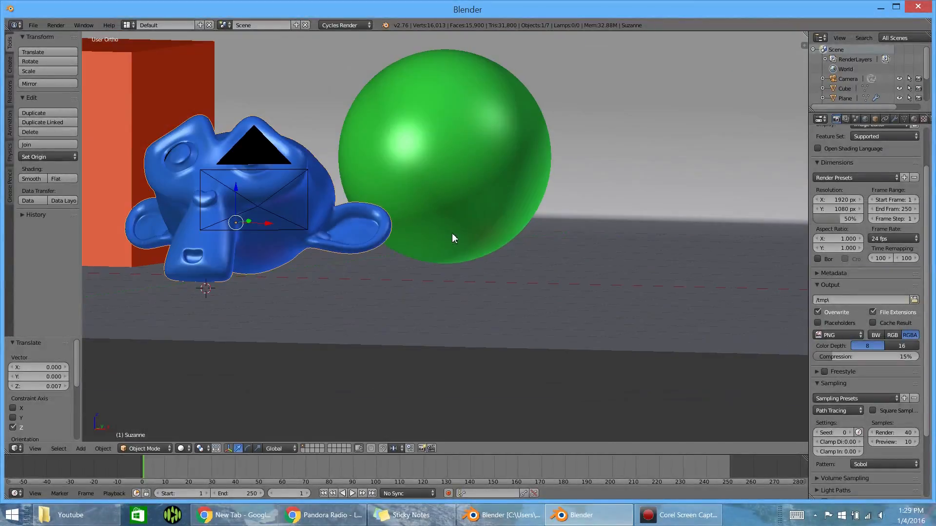
scroll(394, 234, "down", 3)
middle_click_drag(310, 218, 306, 246)
right_click(578, 225)
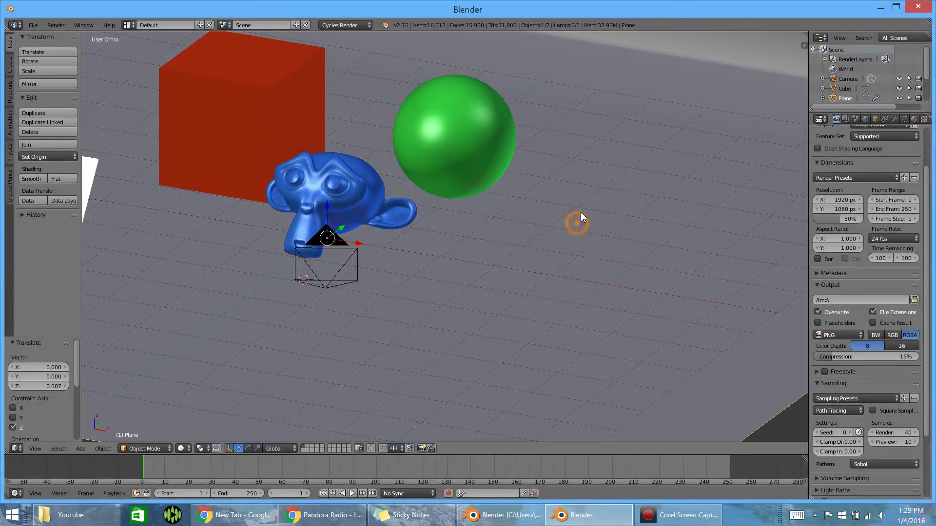
scroll(726, 141, "down", 4)
left_click(914, 119)
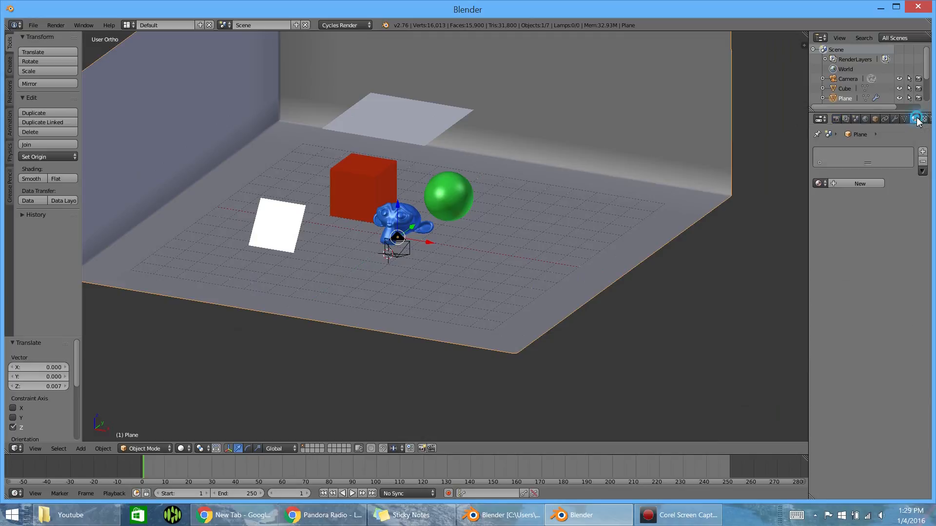
left_click(859, 184)
left_click(896, 252)
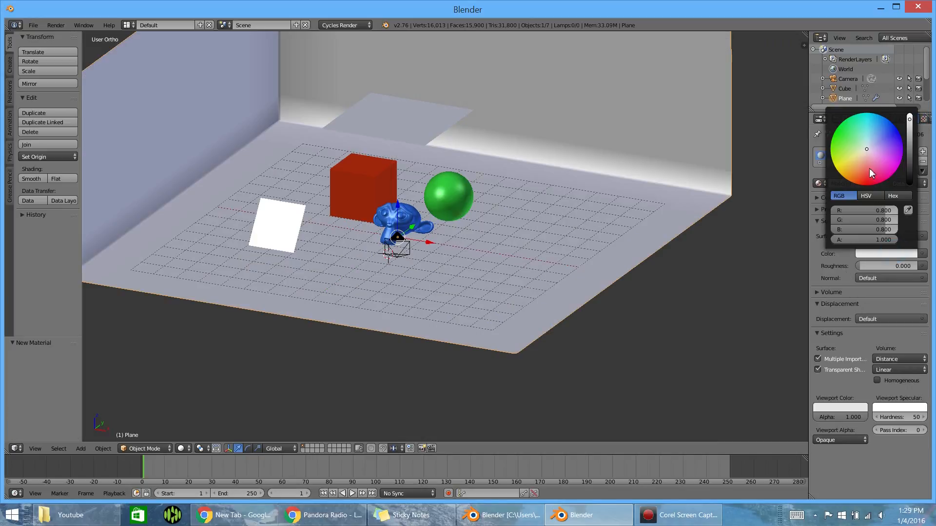
left_click_drag(867, 154, 886, 141)
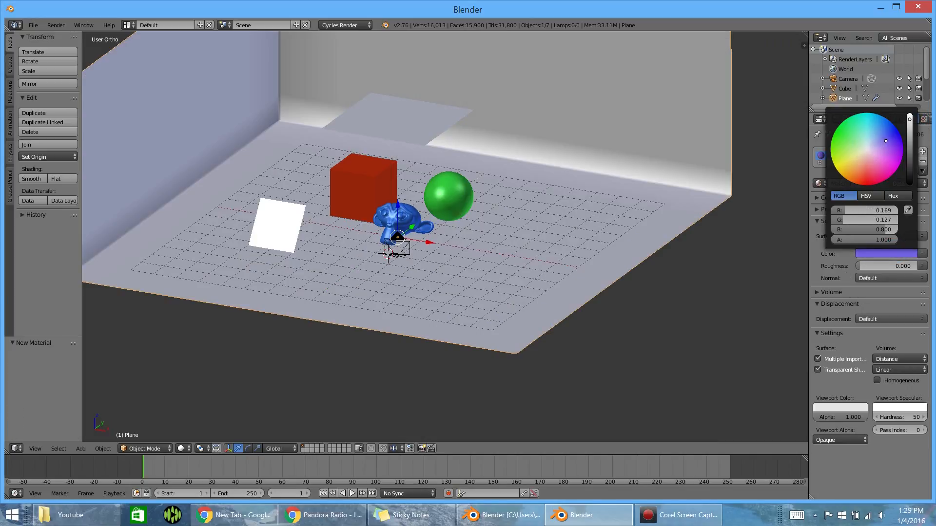
middle_click_drag(357, 232, 406, 218)
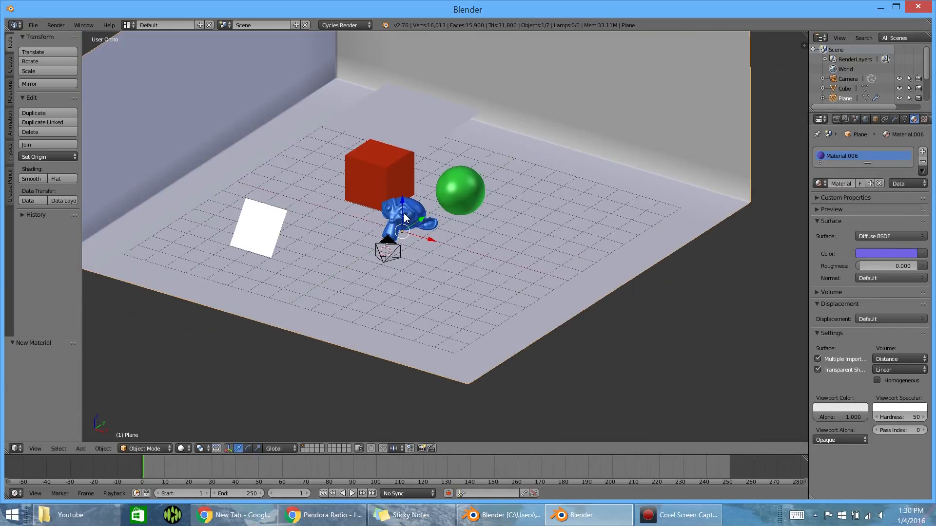
key("F12")
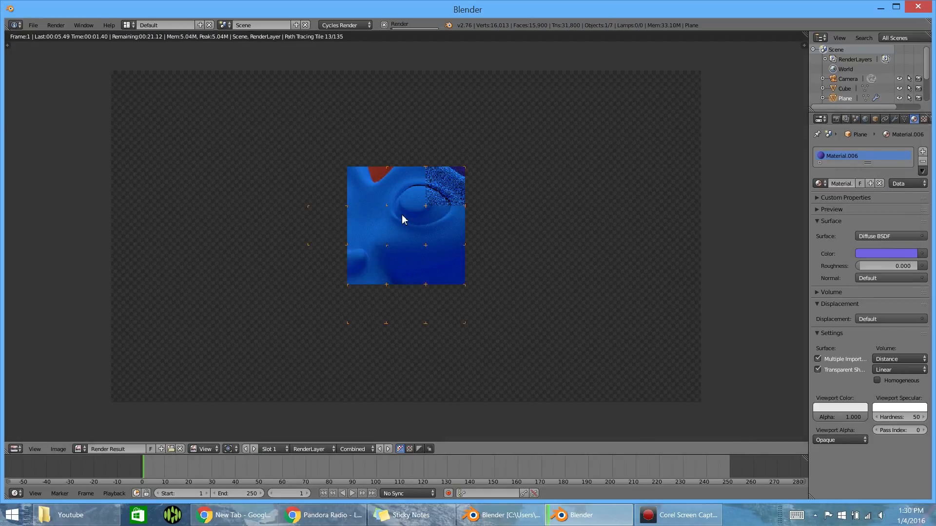